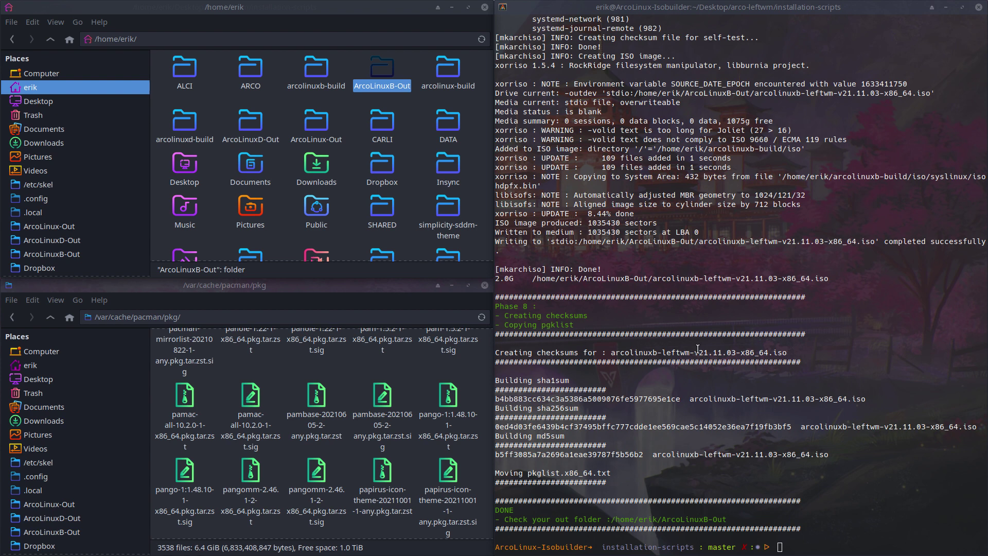
- Highlight the ArcoLinuxB-Out folder path in the terminal's finished build output
{"action": "left_click_drag", "start_coordinate": [588, 279], "coordinate": [647, 279]}
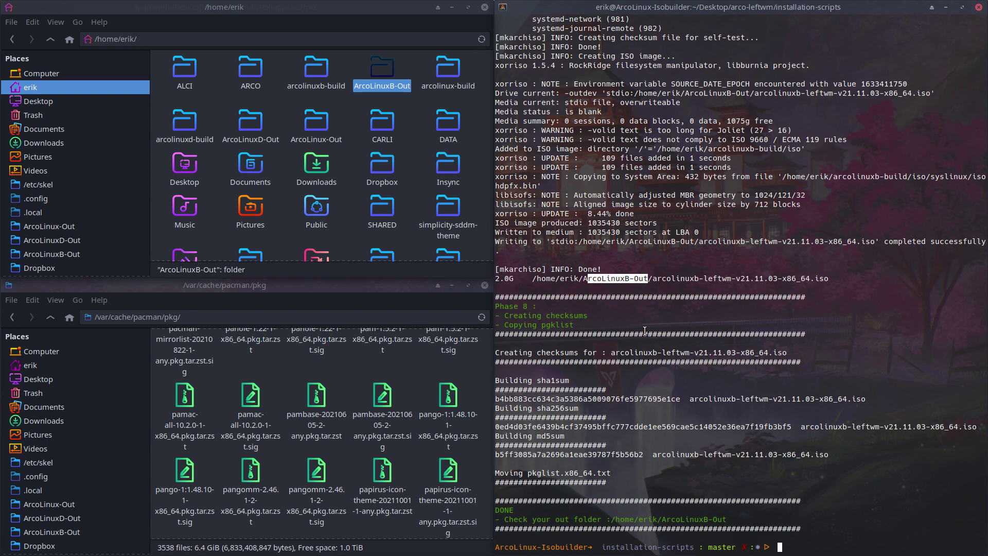
- Clone the template virtual machine under the new name test
{"action": "key", "text": "super+2"}
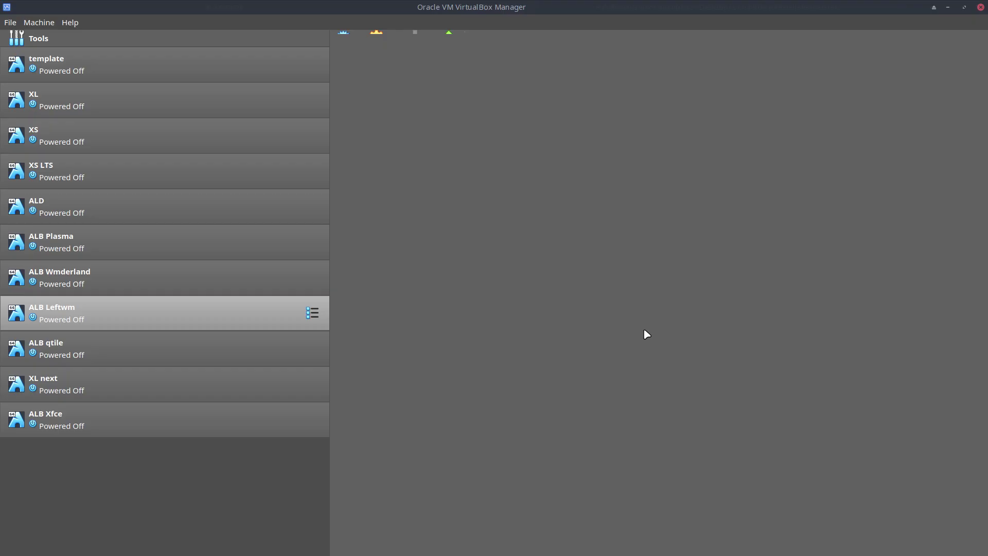
{"action": "left_click", "coordinate": [165, 95]}
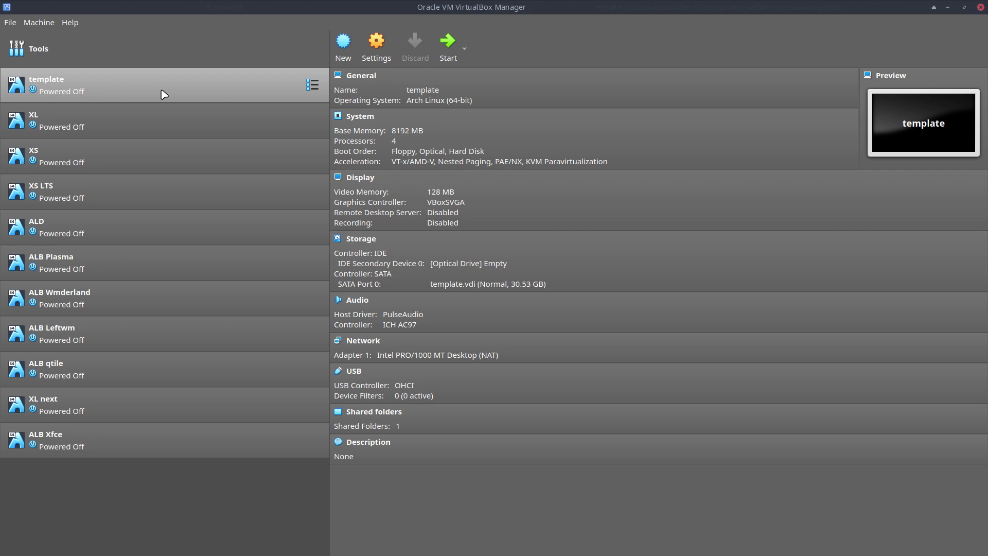
{"action": "right_click", "coordinate": [162, 92]}
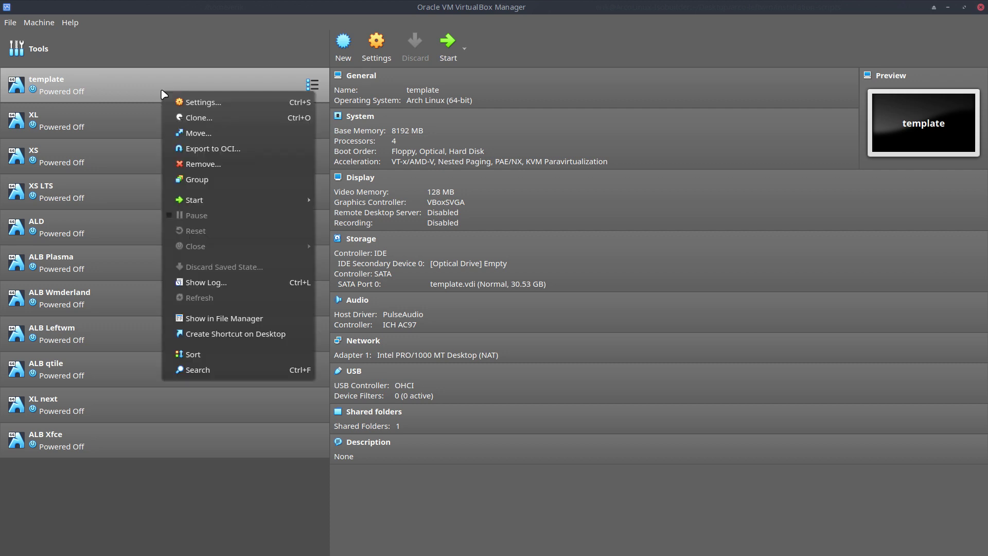
{"action": "left_click", "coordinate": [206, 117]}
{"action": "key", "text": "BackSpace"}
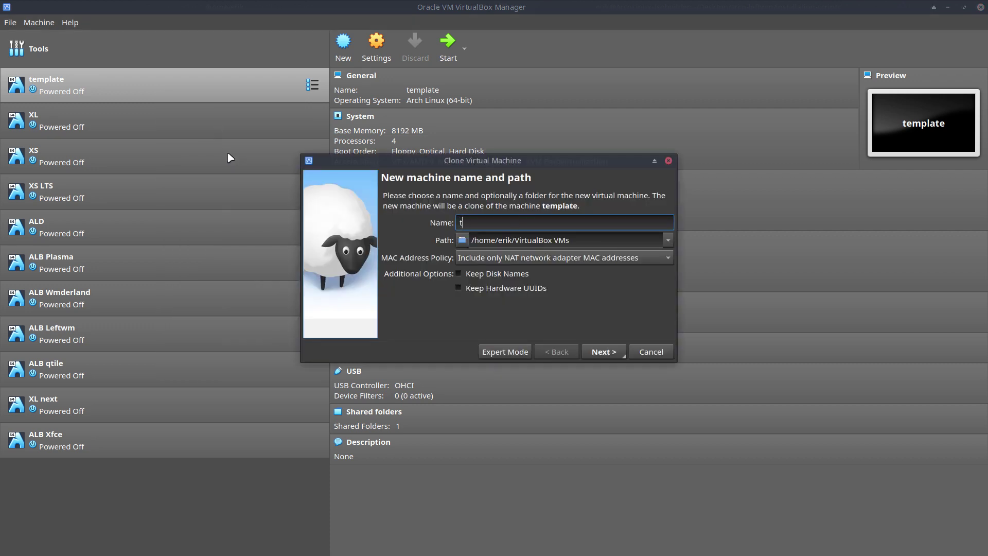
{"action": "type", "text": "XM"}
{"action": "key", "text": "Return"}
{"action": "key", "text": "Return"}
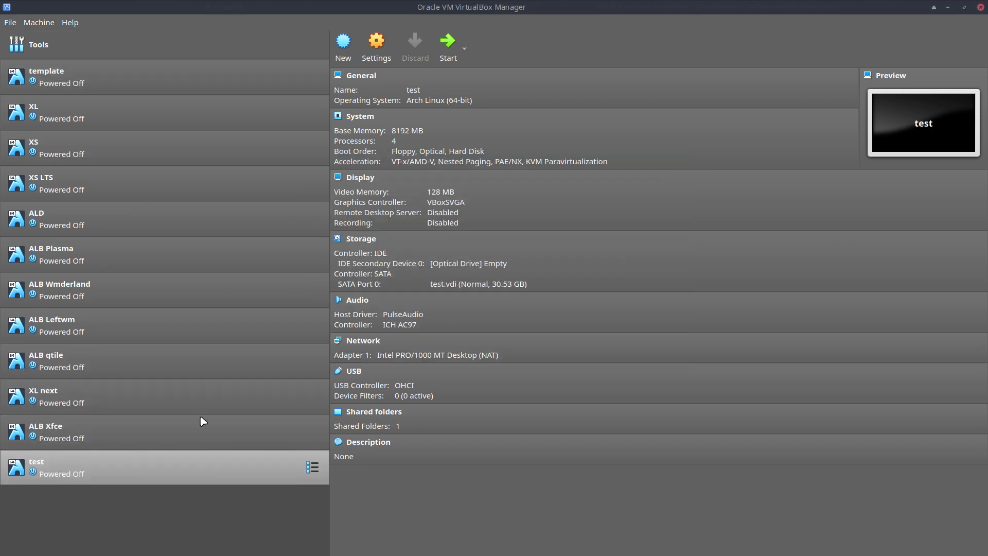
- Attach arcolinuxb-leftwm-v21.11.03-x86_64.iso from ArcoLinuxB-Out to the test VM's optical drive
{"action": "left_click", "coordinate": [475, 263]}
{"action": "left_click", "coordinate": [528, 292]}
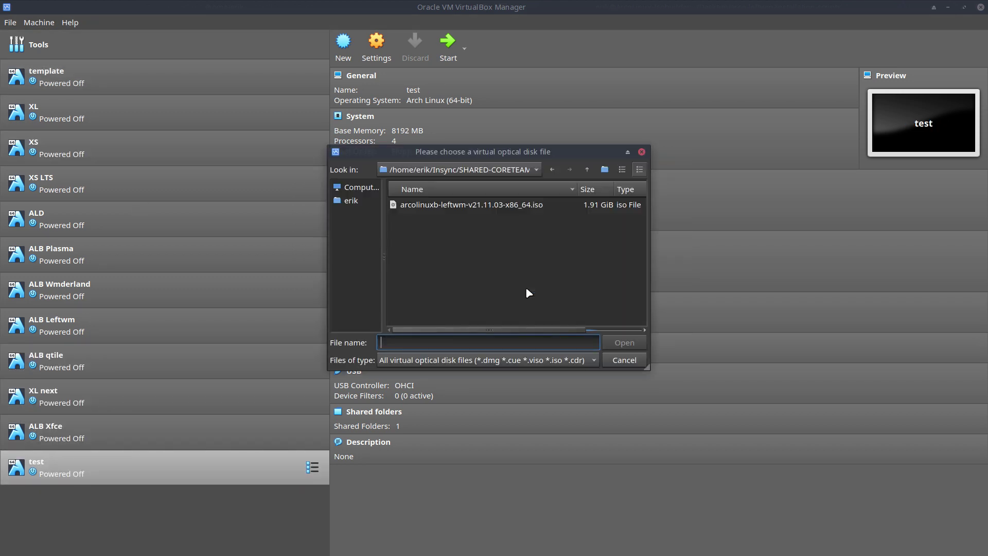
{"action": "left_click", "coordinate": [375, 202]}
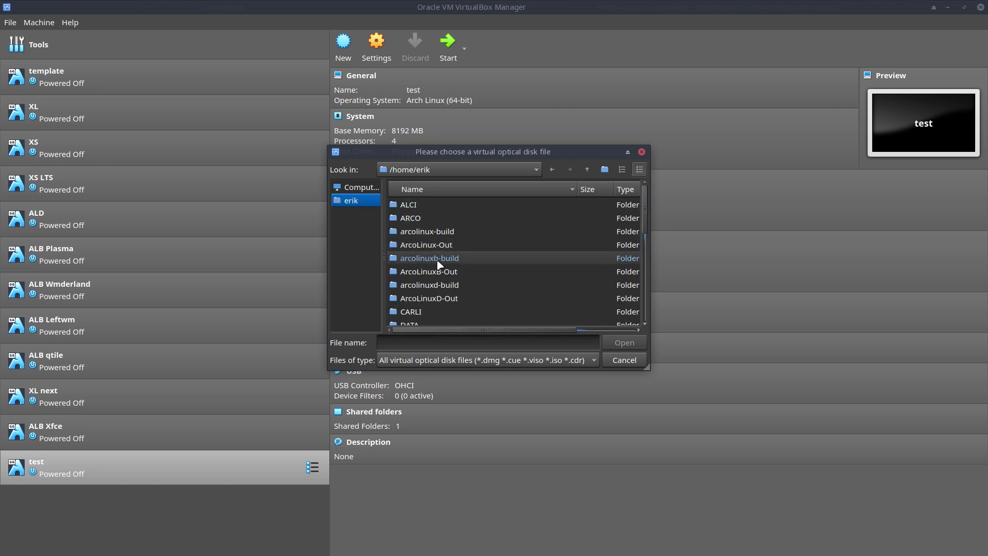
{"action": "double_click", "coordinate": [442, 272]}
{"action": "left_click", "coordinate": [448, 206]}
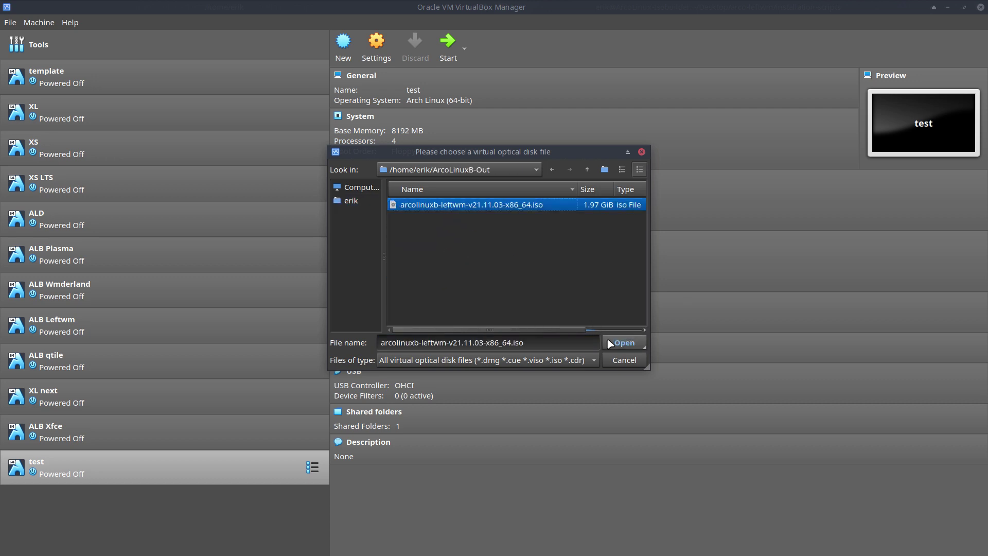
{"action": "scroll", "coordinate": [572, 330], "scroll_direction": "right", "scroll_amount": 3}
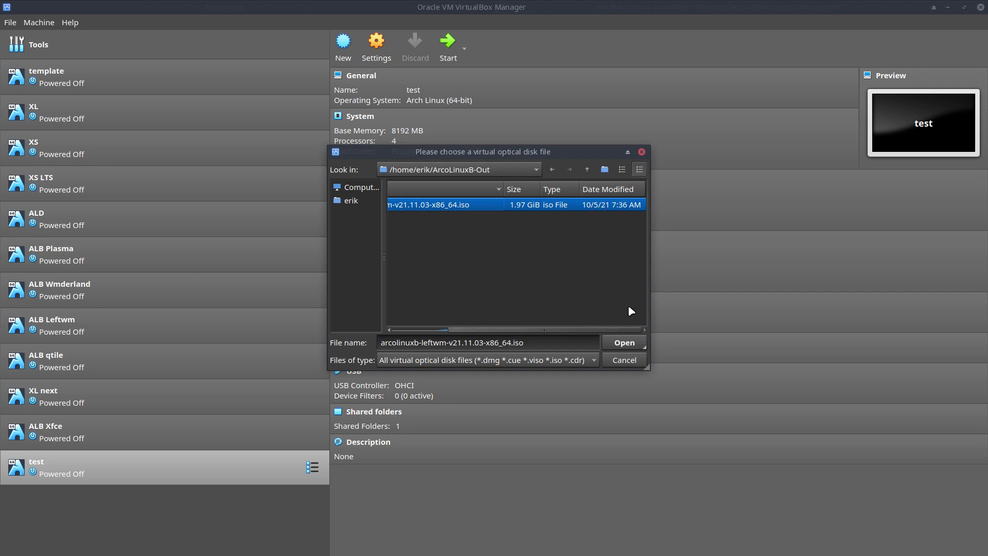
{"action": "left_click", "coordinate": [624, 343]}
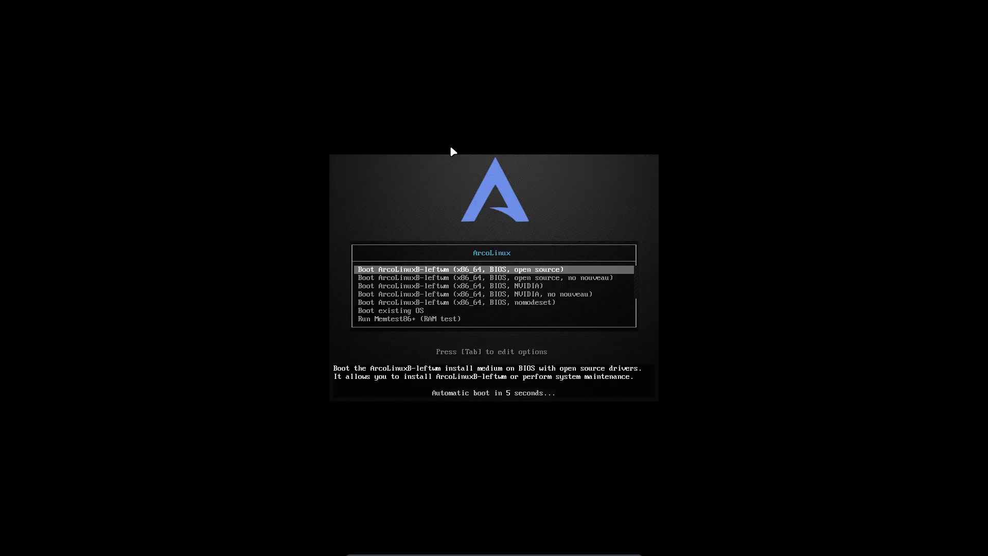
- Review the no-nouveau, NVIDIA and nomodeset entries, then boot the default open source entry
{"action": "key", "text": "Down"}
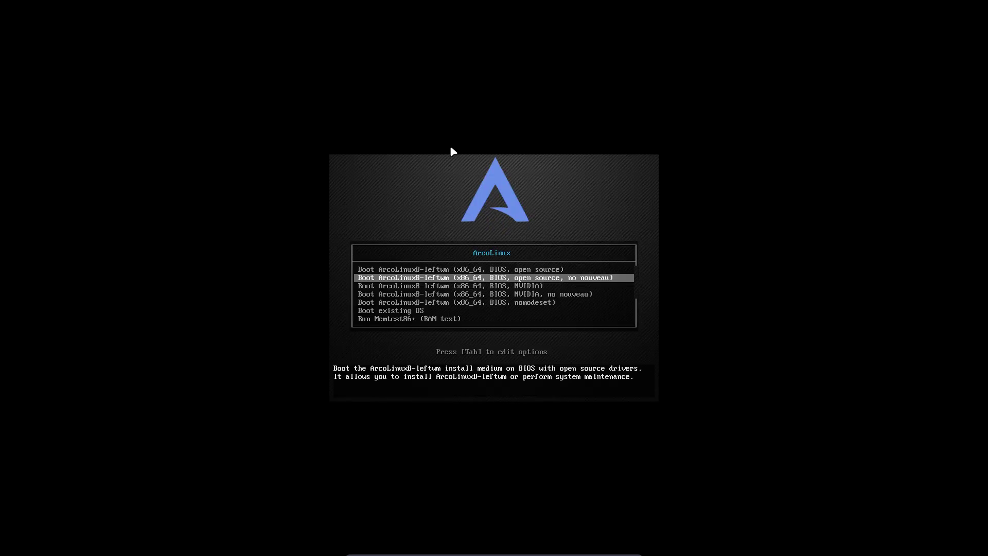
{"action": "key", "text": "Up"}
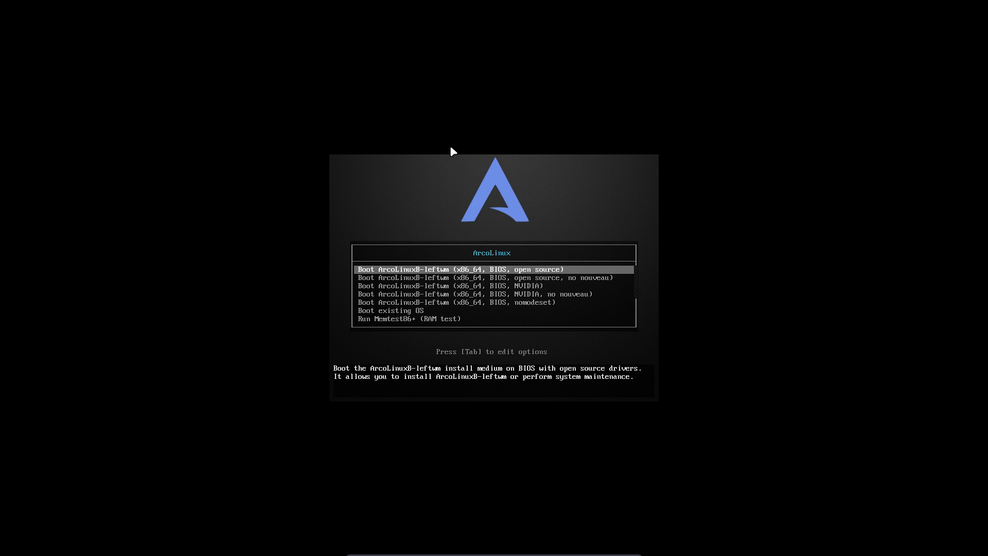
{"action": "key", "text": "Down"}
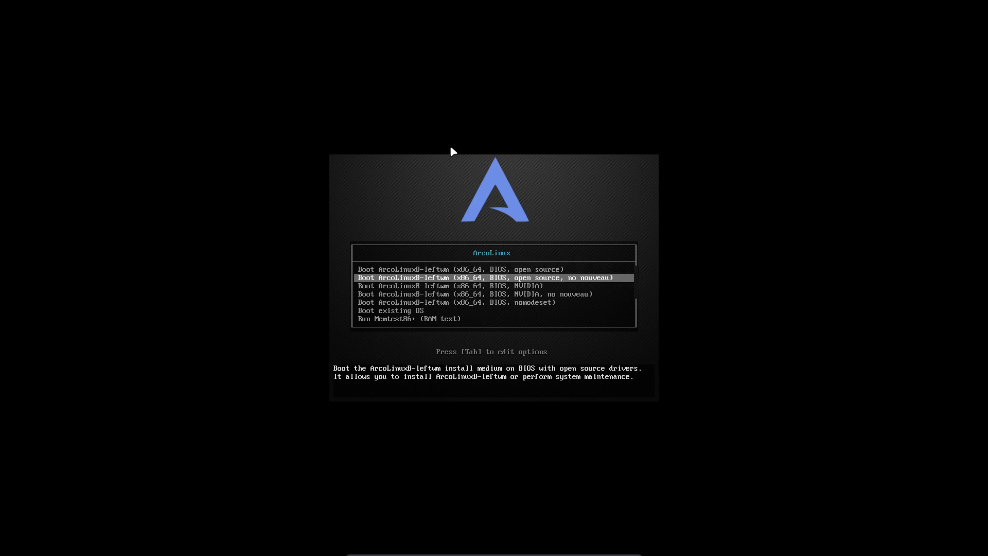
{"action": "key", "text": "Down"}
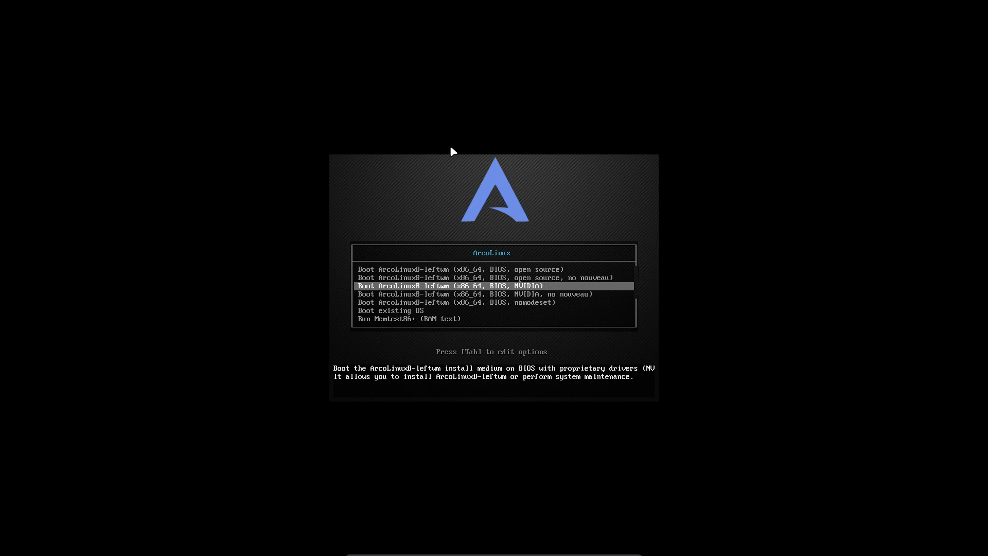
{"action": "key", "text": "Down"}
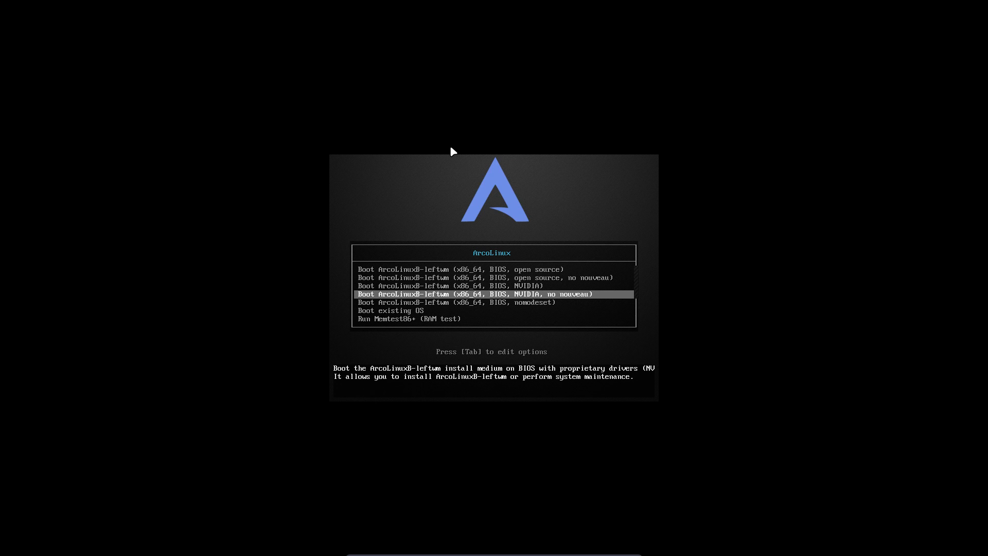
{"action": "key", "text": "Down"}
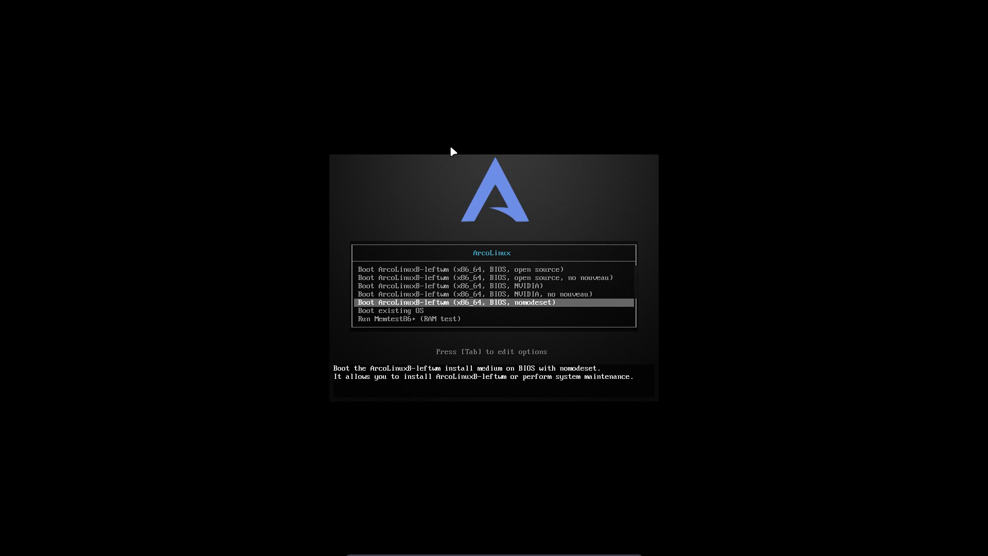
{"action": "key", "text": "Up"}
{"action": "key", "text": "Up"}
{"action": "key", "text": "Up"}
{"action": "key", "text": "Up"}
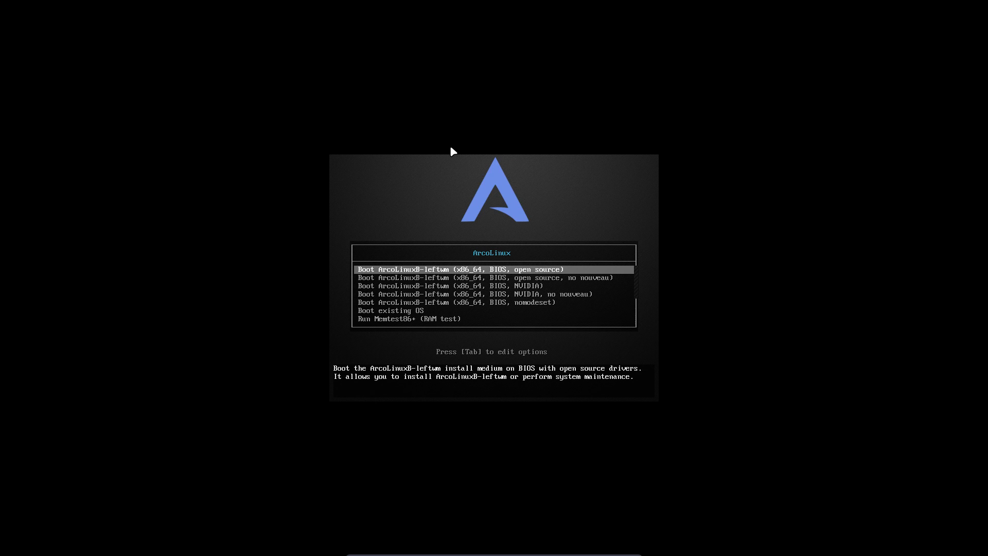
{"action": "key", "text": "Down"}
{"action": "key", "text": "Down"}
{"action": "key", "text": "Down"}
{"action": "key", "text": "Down"}
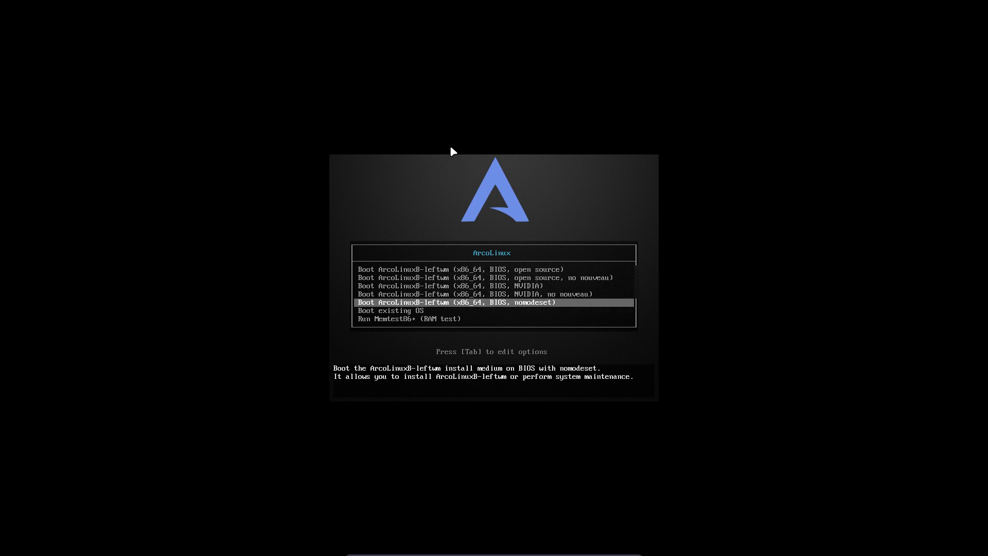
{"action": "key", "text": "Up"}
{"action": "key", "text": "Up"}
{"action": "key", "text": "Up"}
{"action": "key", "text": "Up"}
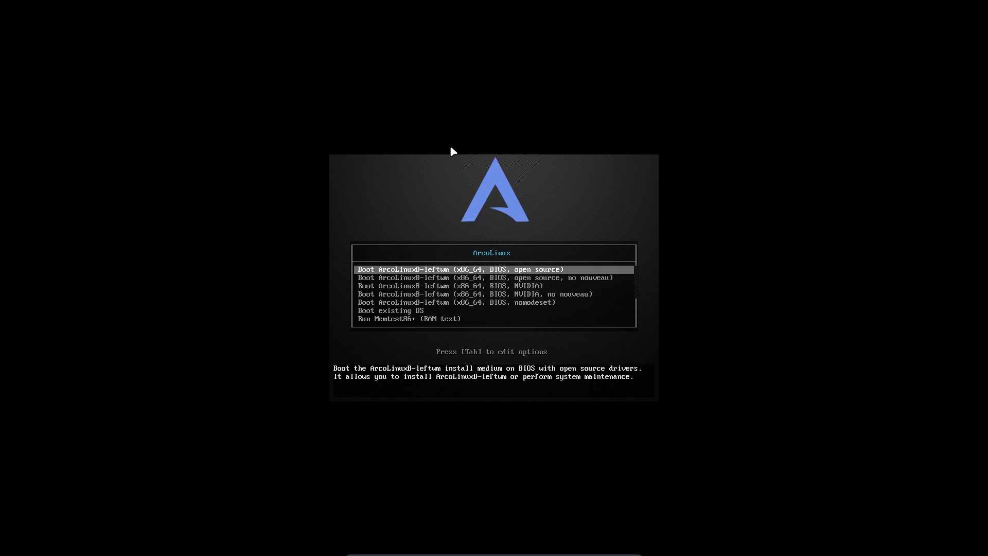
{"action": "key", "text": "Return"}
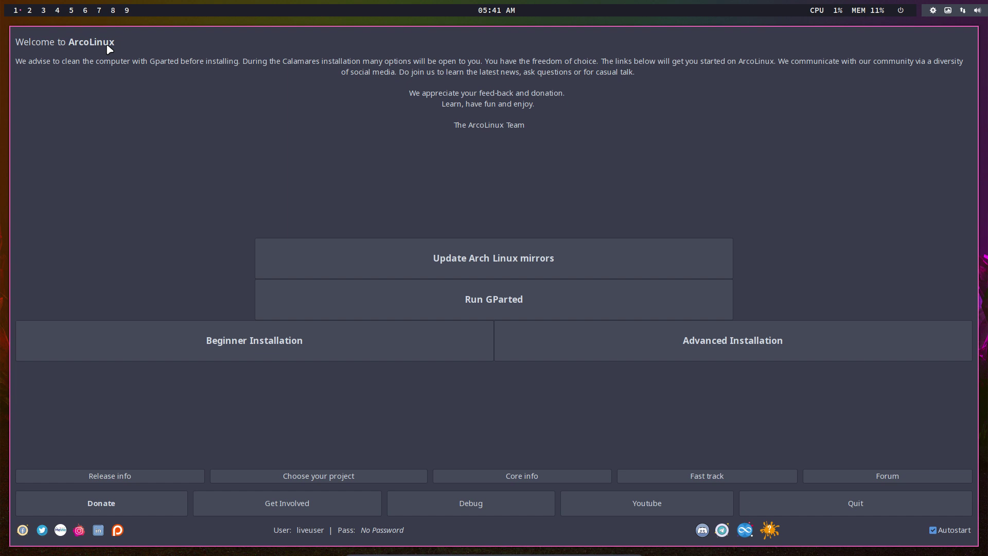
{"action": "left_click", "coordinate": [29, 11]}
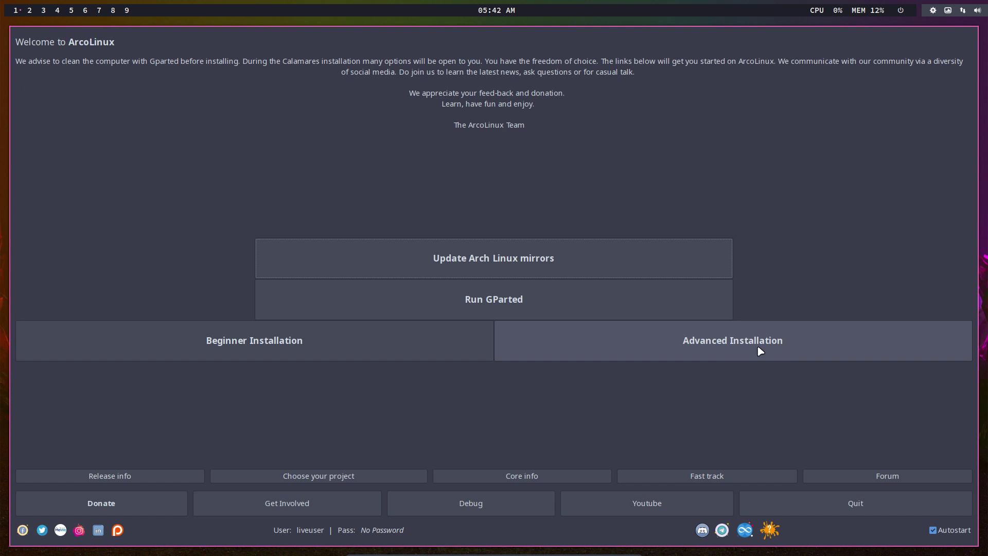
- Launch Beginner Installation, quit ArcoLinux Welcome, view About, and keep American English
{"action": "left_click", "coordinate": [291, 348]}
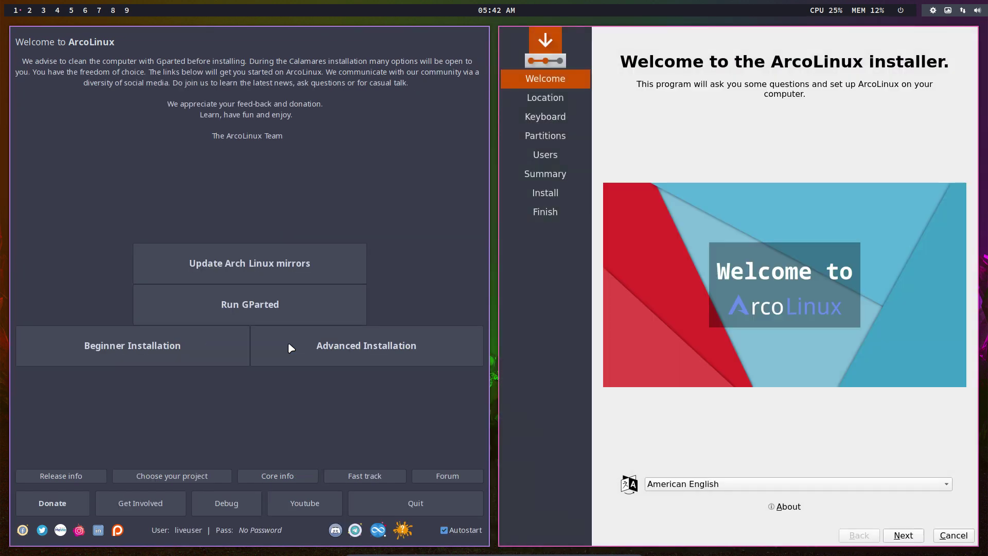
{"action": "left_click", "coordinate": [415, 504]}
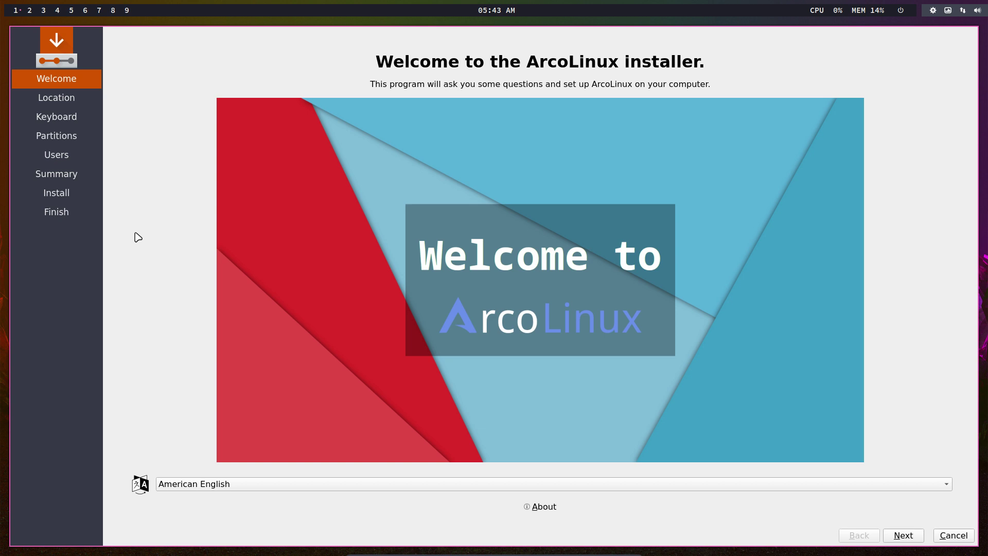
{"action": "left_click", "coordinate": [548, 509]}
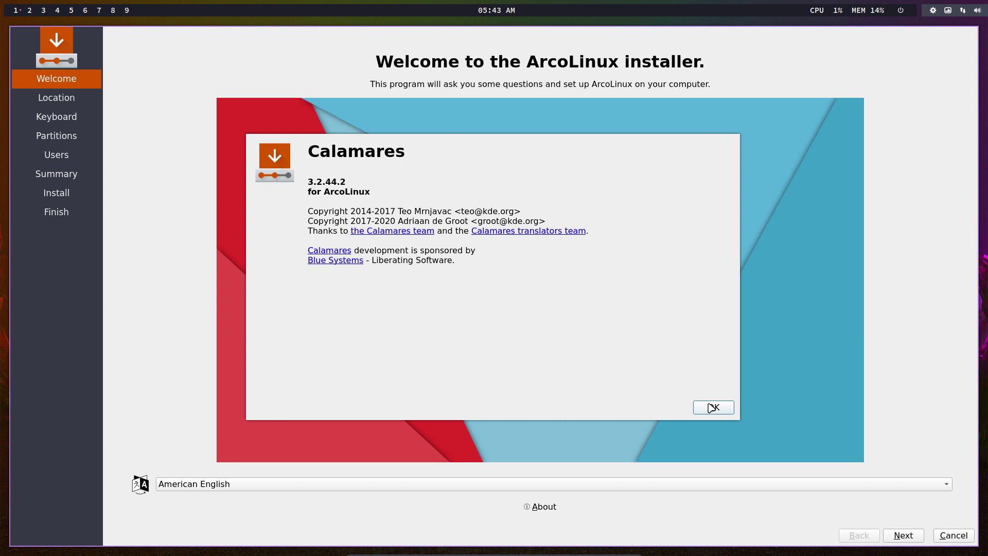
{"action": "left_click", "coordinate": [713, 408]}
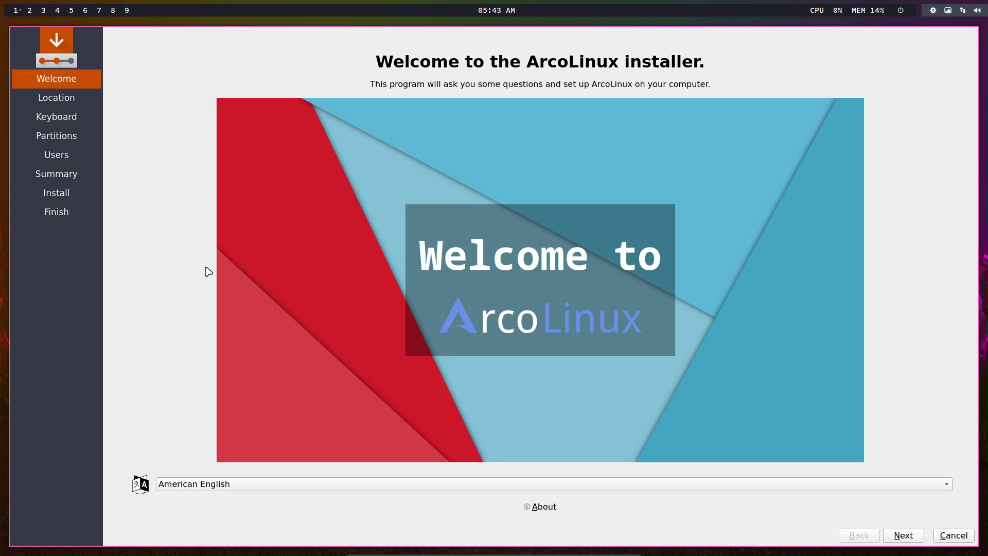
{"action": "left_click", "coordinate": [194, 484]}
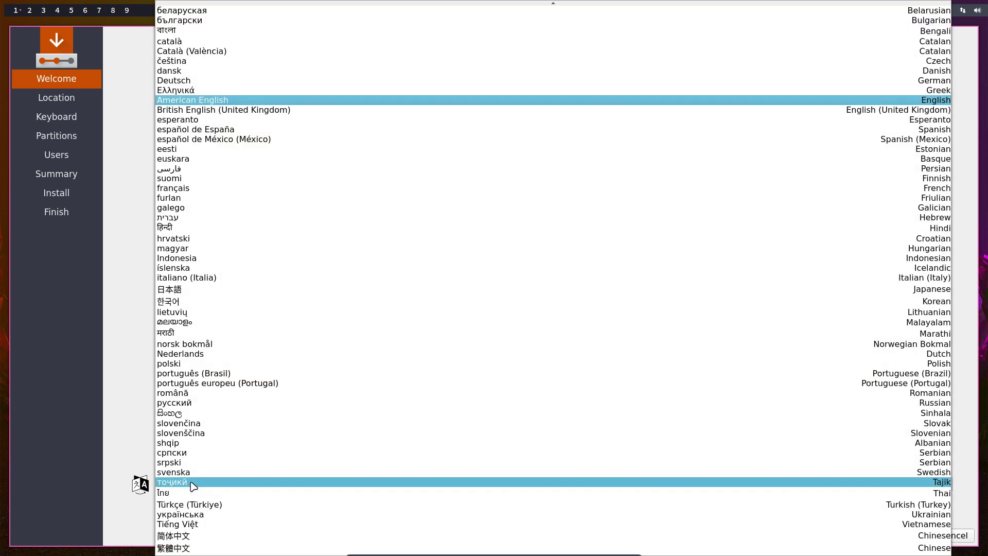
{"action": "left_click", "coordinate": [121, 451]}
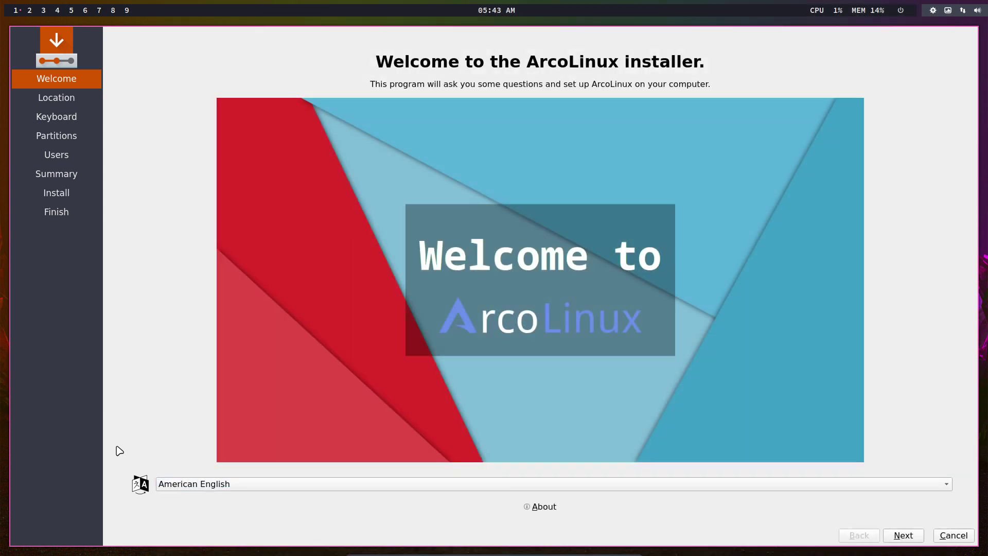
{"action": "left_click", "coordinate": [906, 535]}
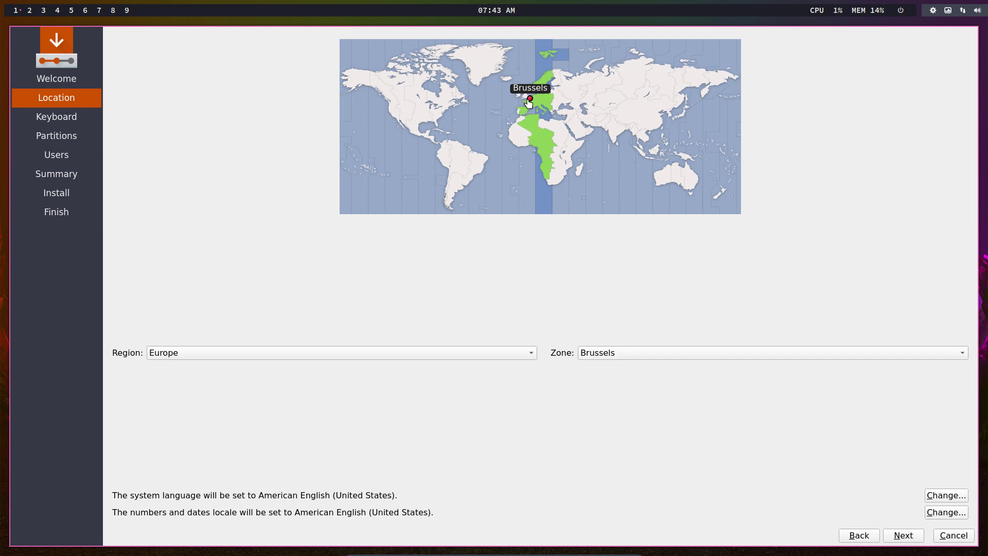
{"action": "left_click", "coordinate": [566, 99]}
{"action": "left_click", "coordinate": [600, 98]}
{"action": "left_click", "coordinate": [530, 102]}
{"action": "left_click", "coordinate": [941, 496]}
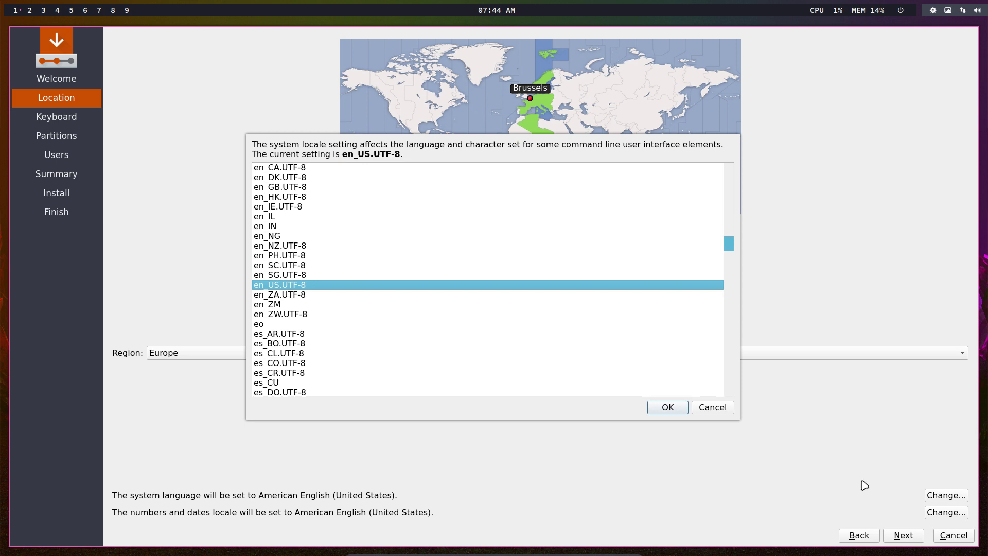
{"action": "left_click", "coordinate": [714, 411]}
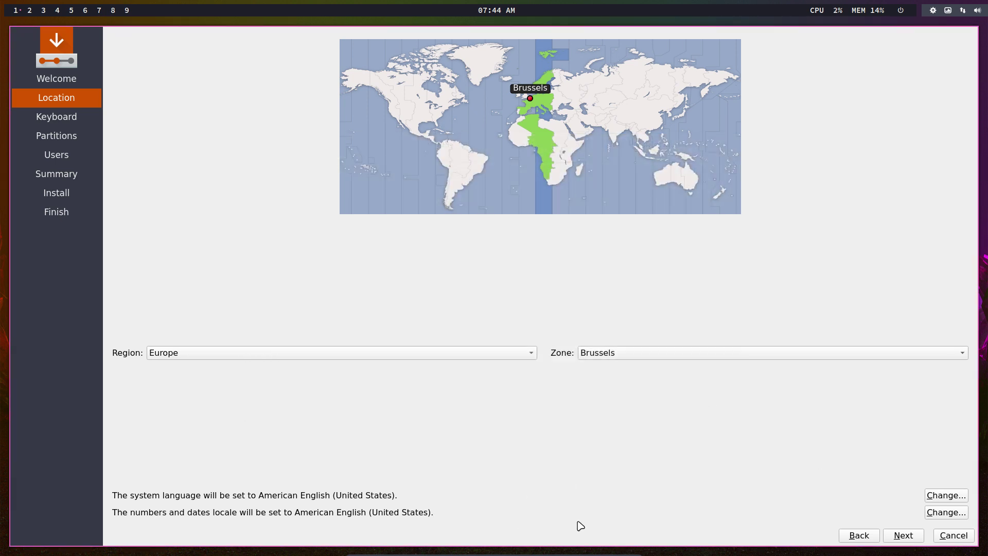
{"action": "left_click", "coordinate": [948, 515]}
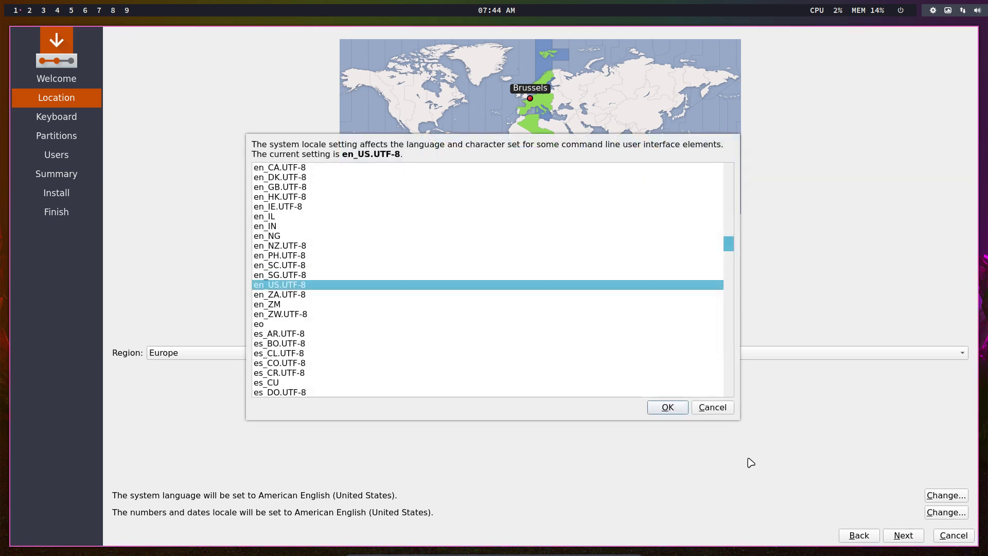
{"action": "left_click", "coordinate": [716, 409]}
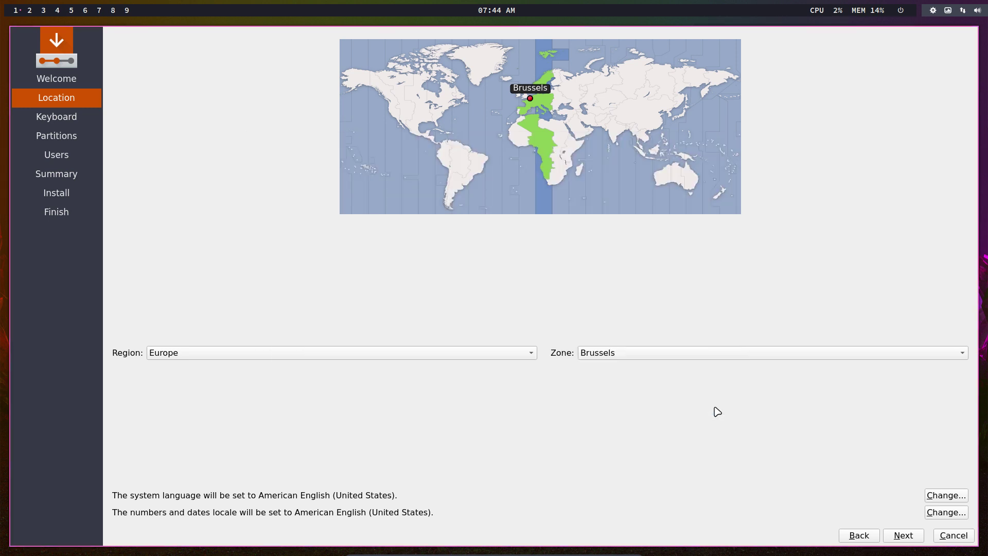
- Choose the Belgian keyboard layout and proceed to the Partitions step
{"action": "left_click", "coordinate": [907, 538]}
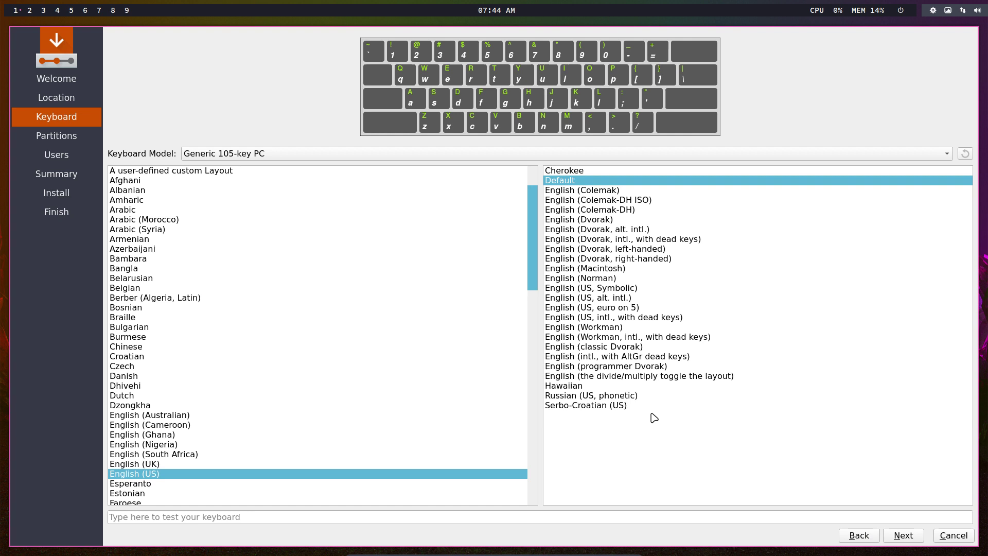
{"action": "left_click", "coordinate": [259, 288]}
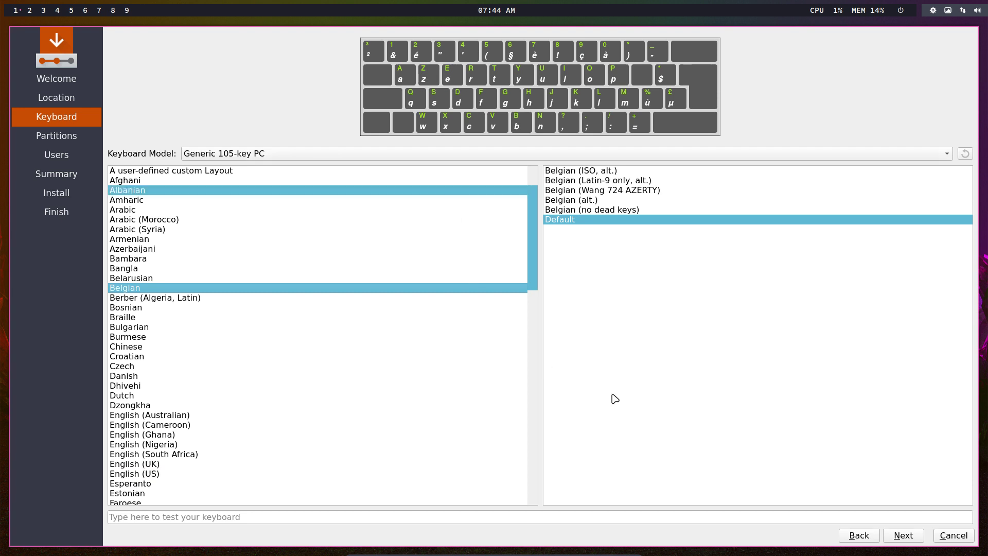
{"action": "left_click", "coordinate": [900, 536]}
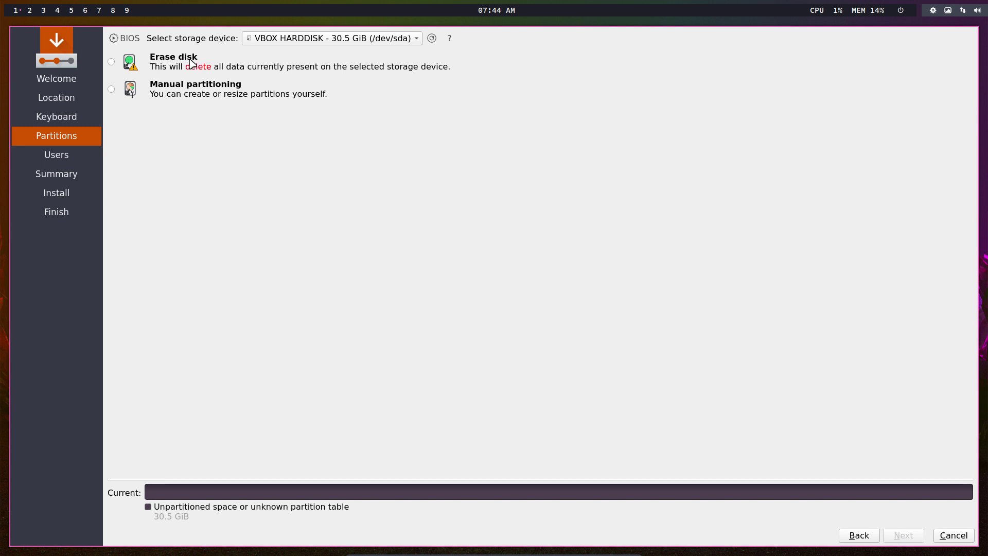
- Choose Erase disk and, after trying the swap partition options, set Swap to file
{"action": "left_click", "coordinate": [180, 62]}
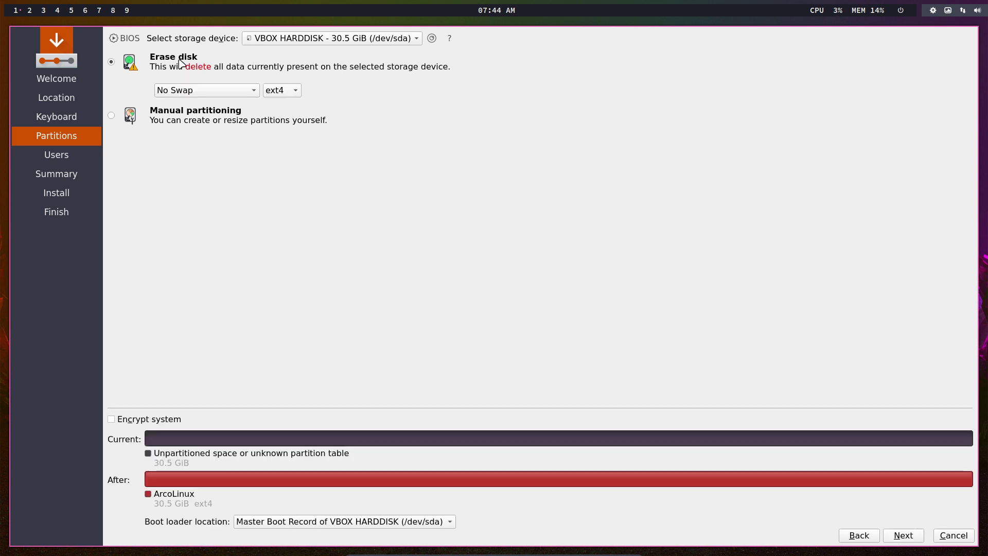
{"action": "left_click", "coordinate": [253, 95]}
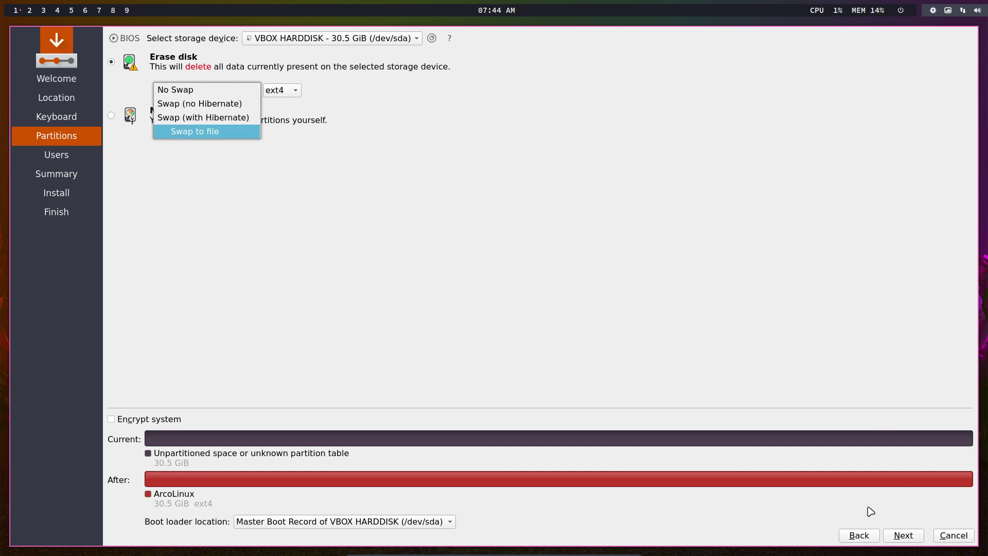
{"action": "left_click", "coordinate": [213, 103]}
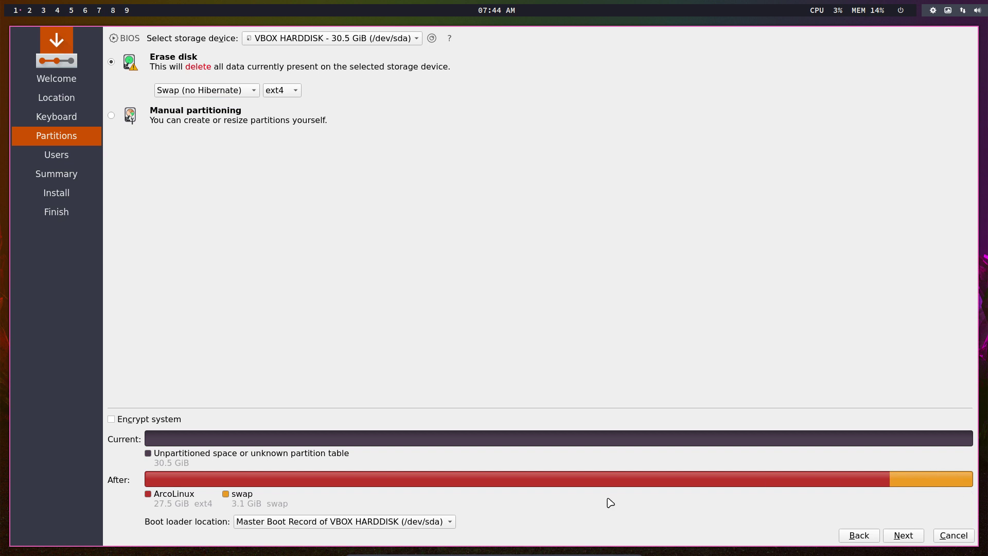
{"action": "left_click", "coordinate": [206, 90]}
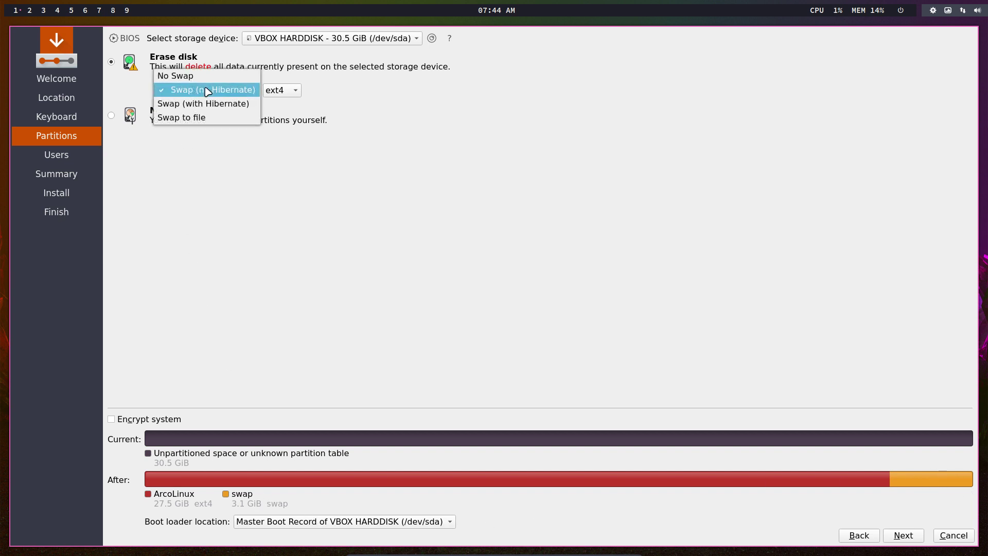
{"action": "left_click", "coordinate": [214, 103]}
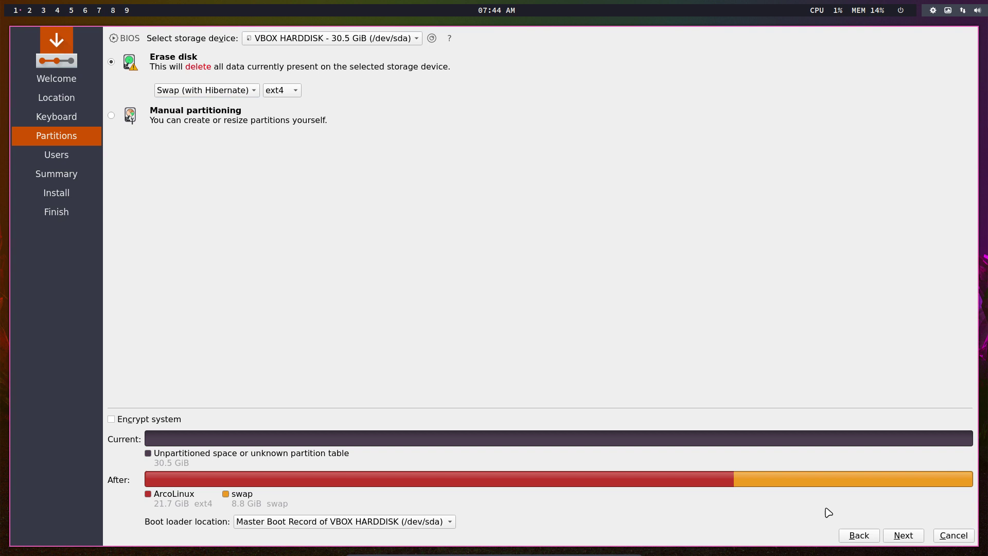
{"action": "left_click", "coordinate": [229, 93]}
{"action": "left_click", "coordinate": [228, 105]}
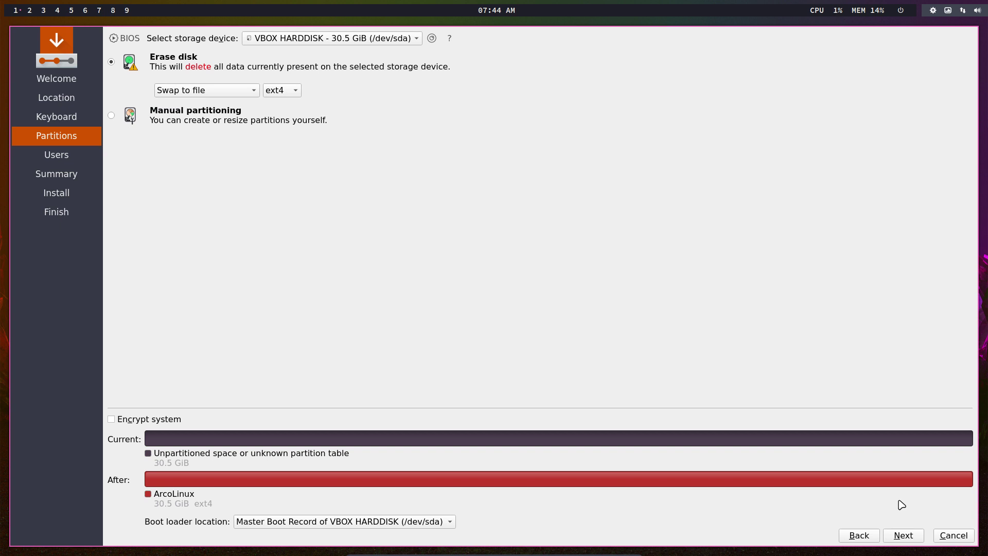
- Keep the ext4 filesystem and continue to the Users step
{"action": "left_click", "coordinate": [282, 95]}
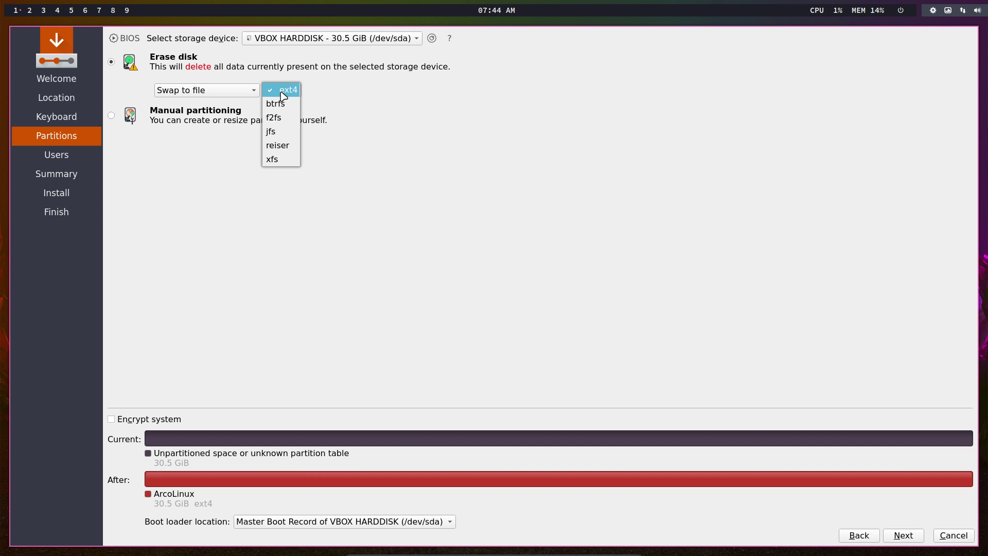
{"action": "left_click", "coordinate": [338, 96]}
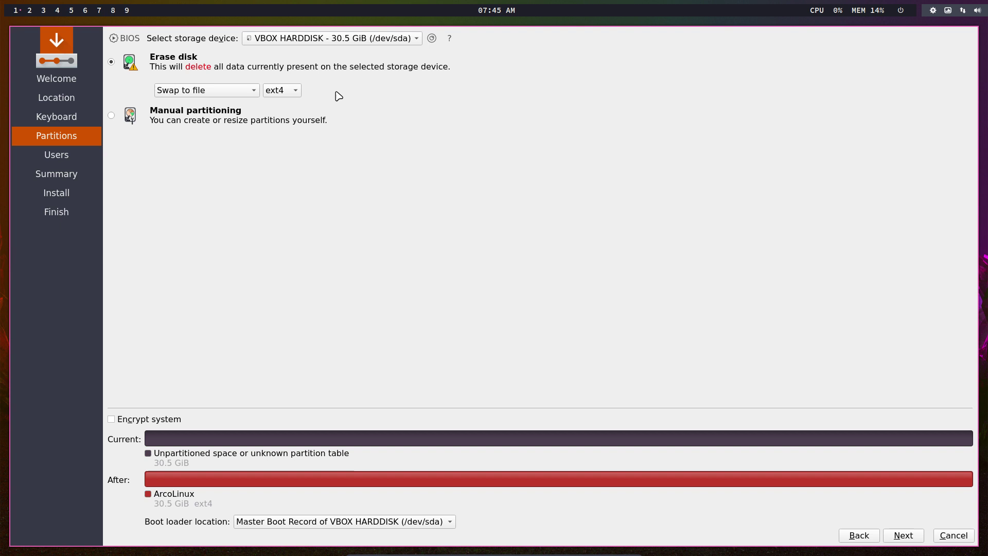
{"action": "left_click", "coordinate": [296, 90]}
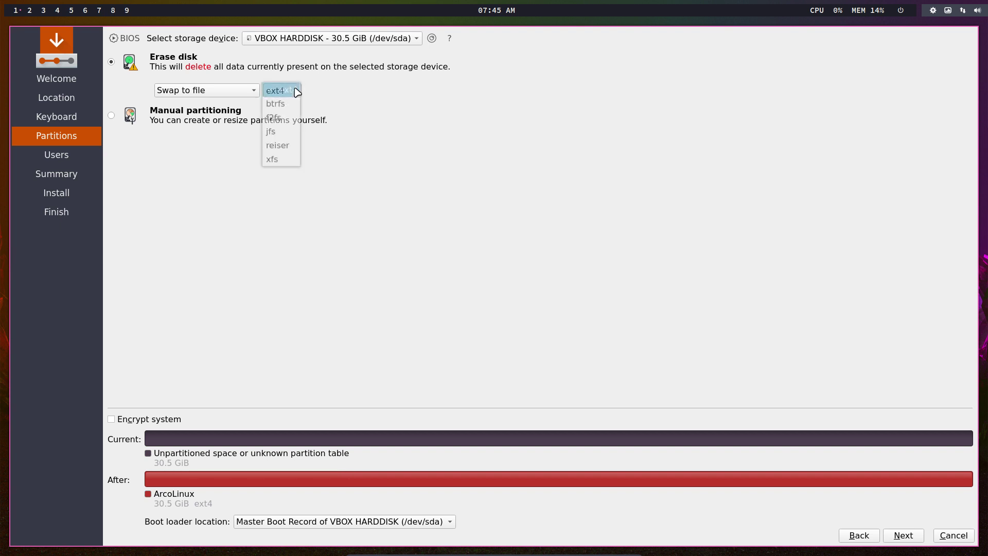
{"action": "left_click", "coordinate": [399, 110]}
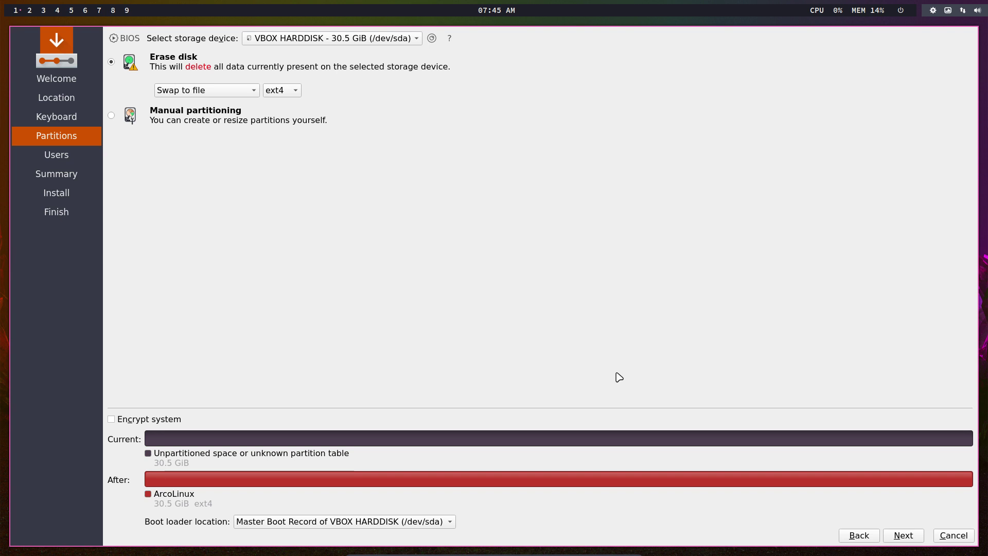
{"action": "left_click", "coordinate": [903, 536]}
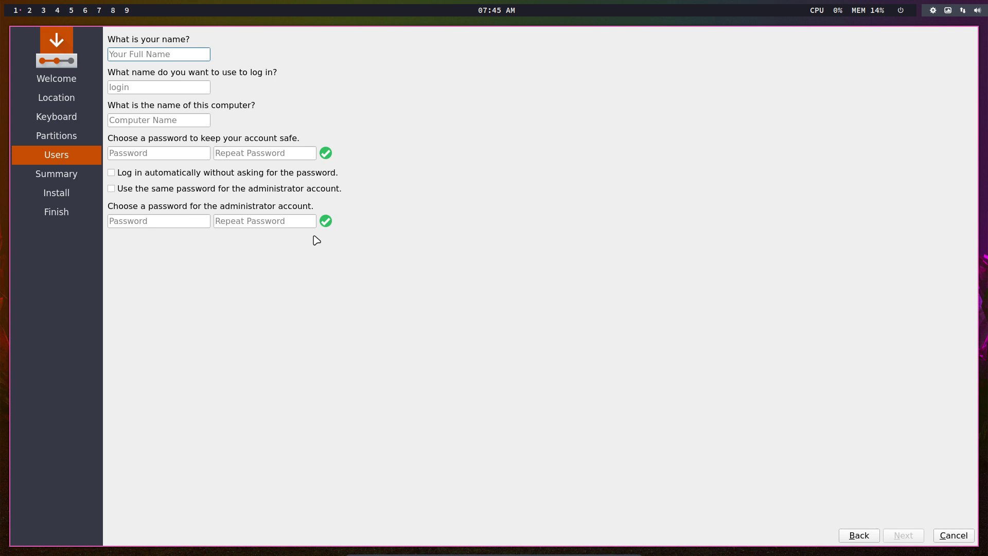
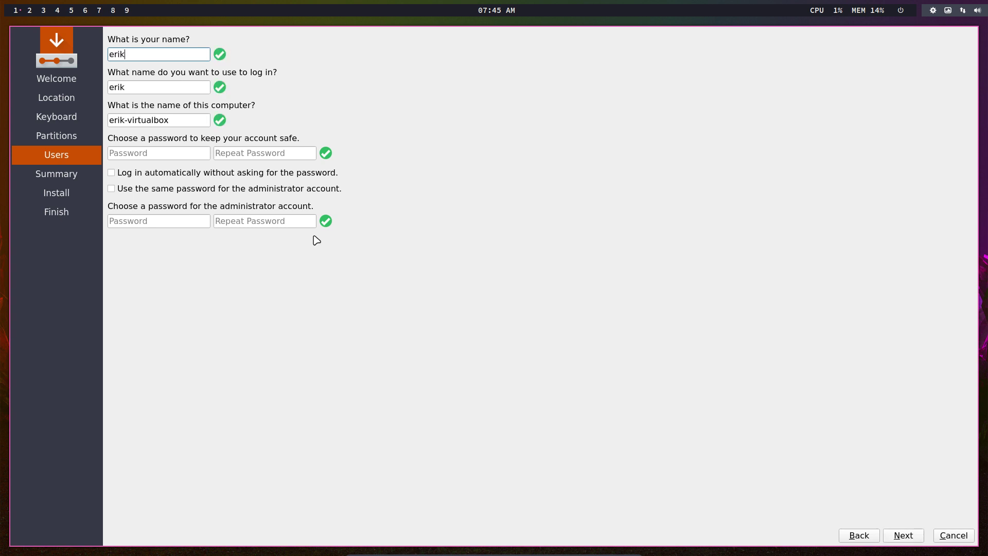
- Enter the user's name and matching password, enable auto-login and the shared admin password
{"action": "key", "text": "Tab"}
{"action": "key", "text": "Tab"}
{"action": "key", "text": "Tab"}
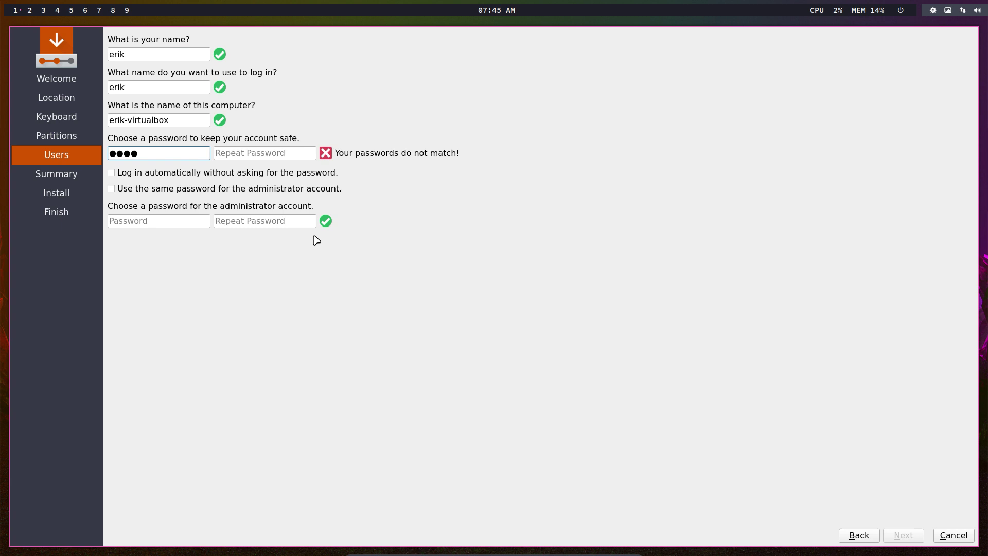
{"action": "key", "text": "Tab"}
{"action": "key", "text": "Tab"}
{"action": "key", "text": "Tab"}
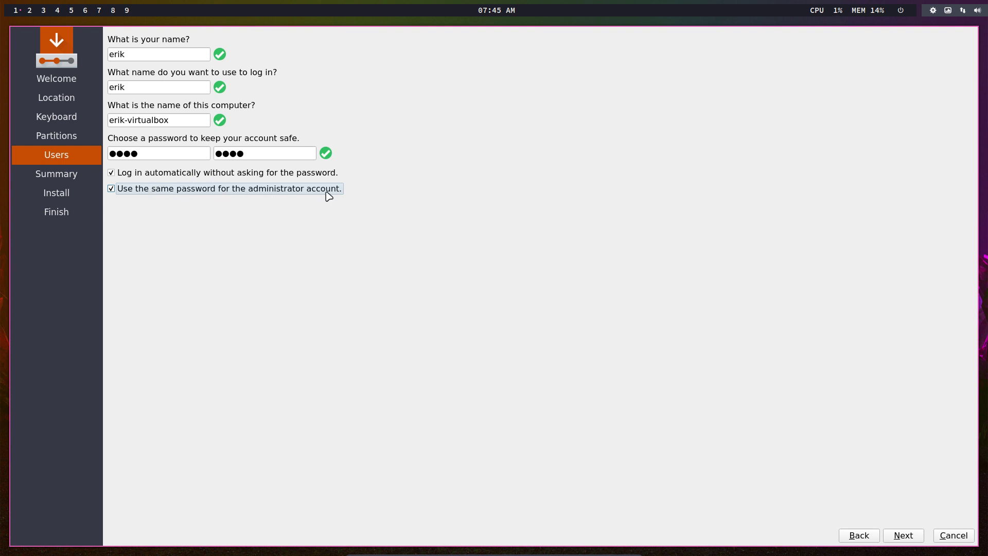
{"action": "left_click", "coordinate": [901, 536]}
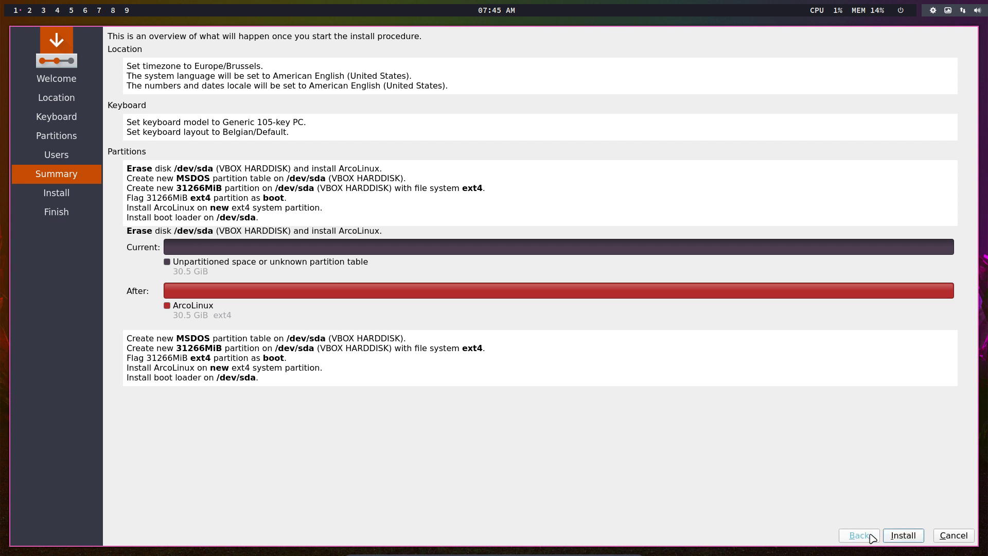
- Launch the installation and confirm erasing the disk to install ArcoLinux
{"action": "left_click", "coordinate": [901, 536]}
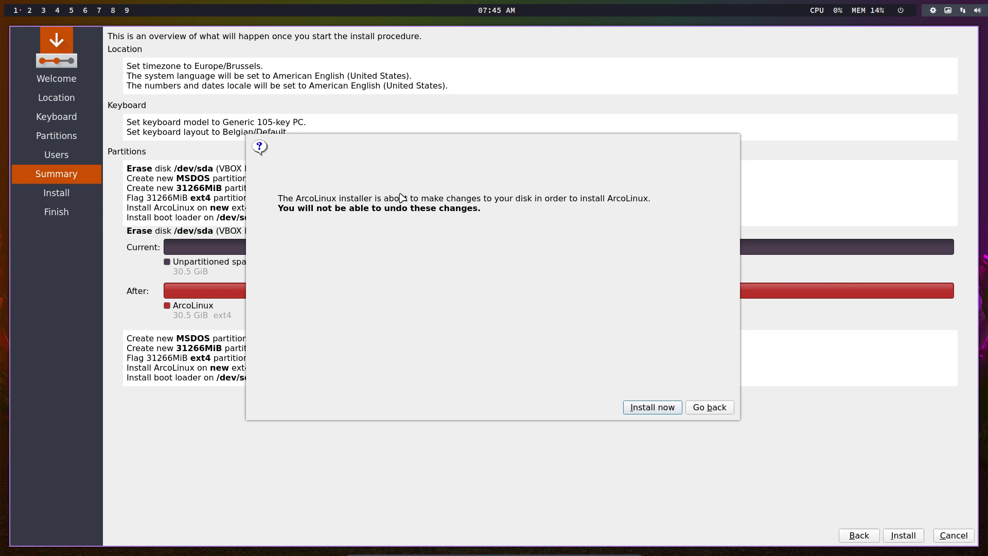
{"action": "left_click", "coordinate": [661, 414]}
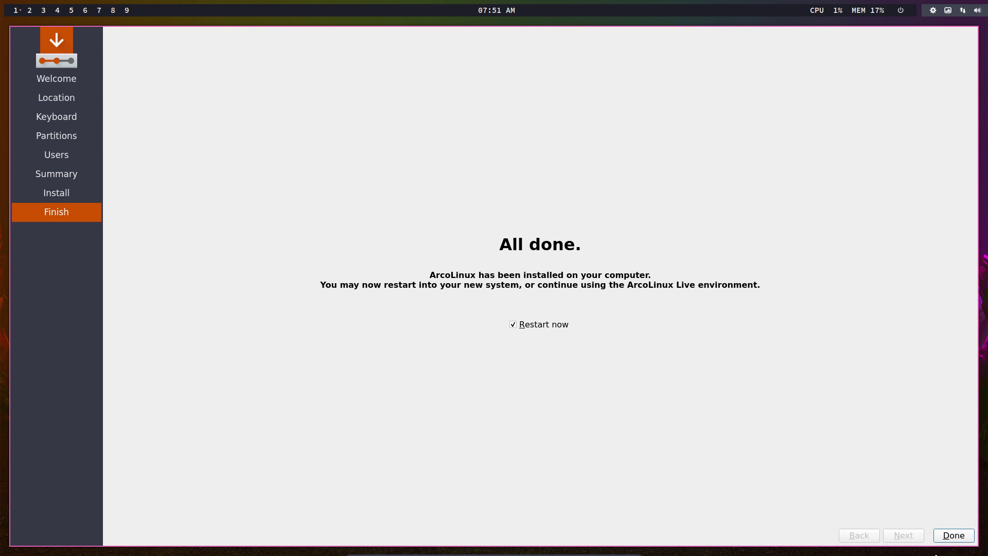
- Finish Calamares with Restart now ticked so the VM reboots
{"action": "left_click", "coordinate": [945, 535]}
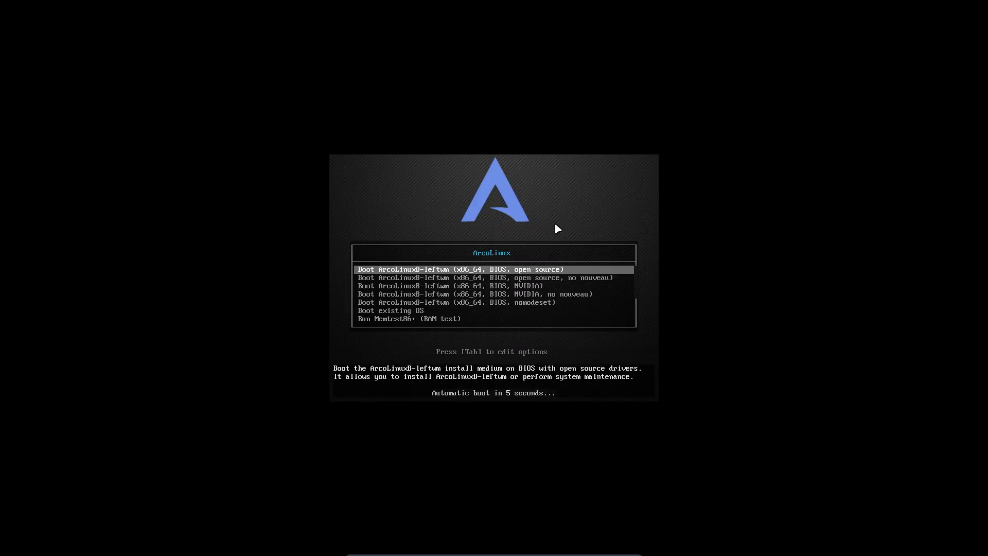
- Boot the installed system, turn off the Welcome app's autostart, and quit it
{"action": "key", "text": "Down"}
{"action": "key", "text": "Down"}
{"action": "key", "text": "Down"}
{"action": "key", "text": "Down"}
{"action": "key", "text": "Down"}
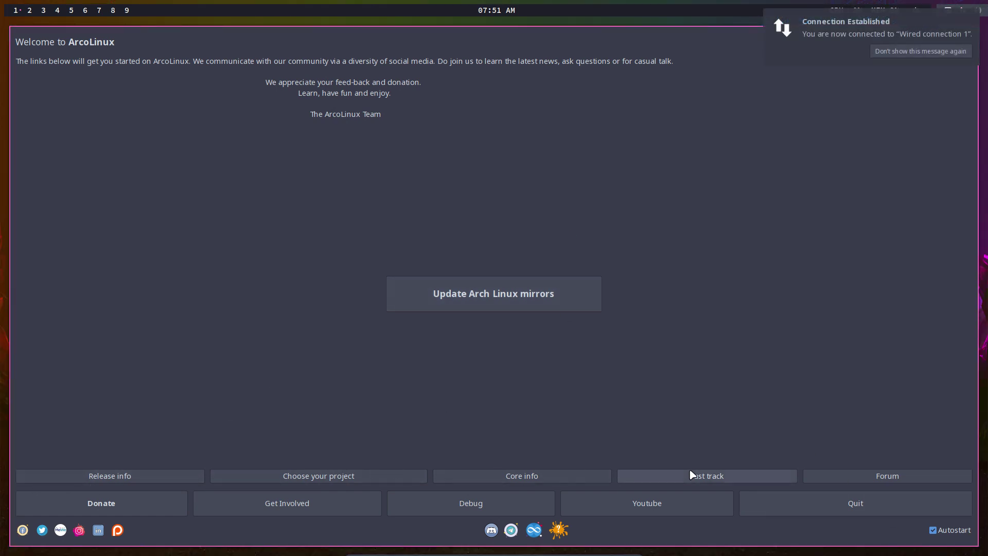
{"action": "left_click", "coordinate": [938, 531]}
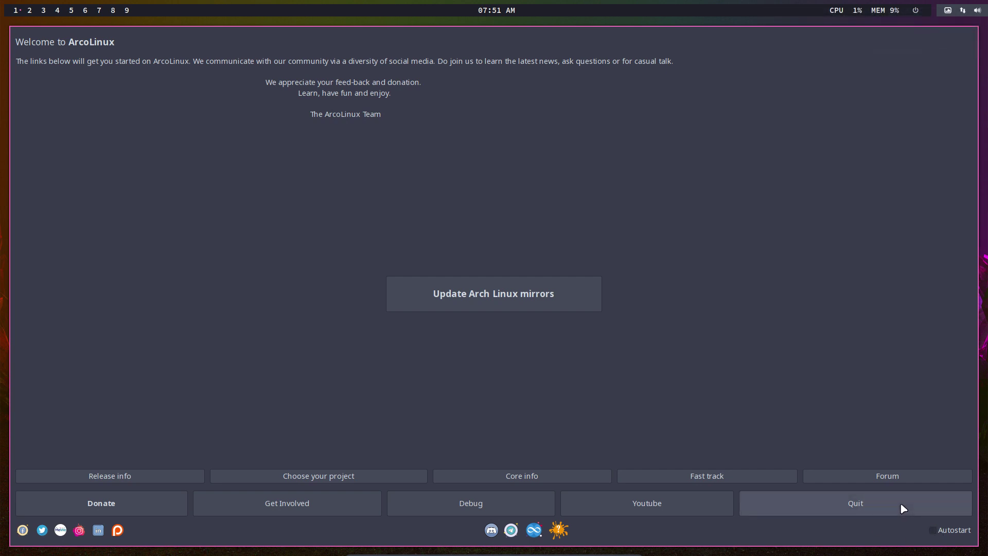
{"action": "left_click", "coordinate": [904, 509]}
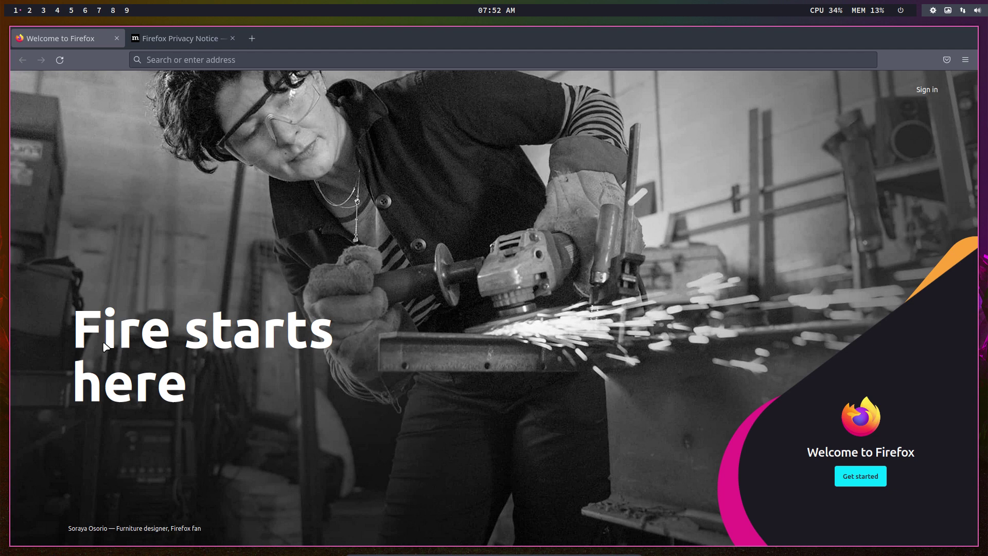
- Tile a terminal beside Firefox, dismiss the logout screen, and open a home-folder file manager
{"action": "key", "text": "super+Return"}
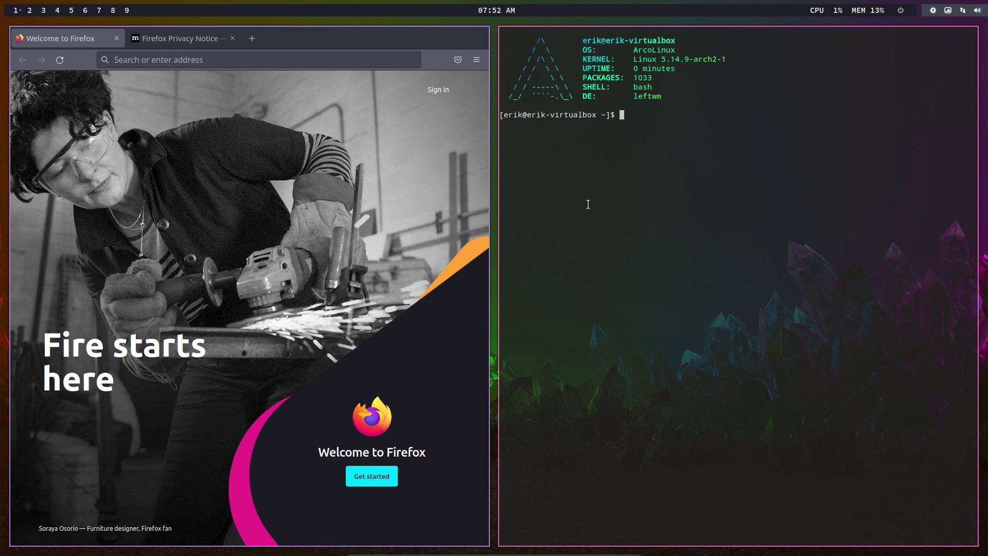
{"action": "key", "text": "super+x"}
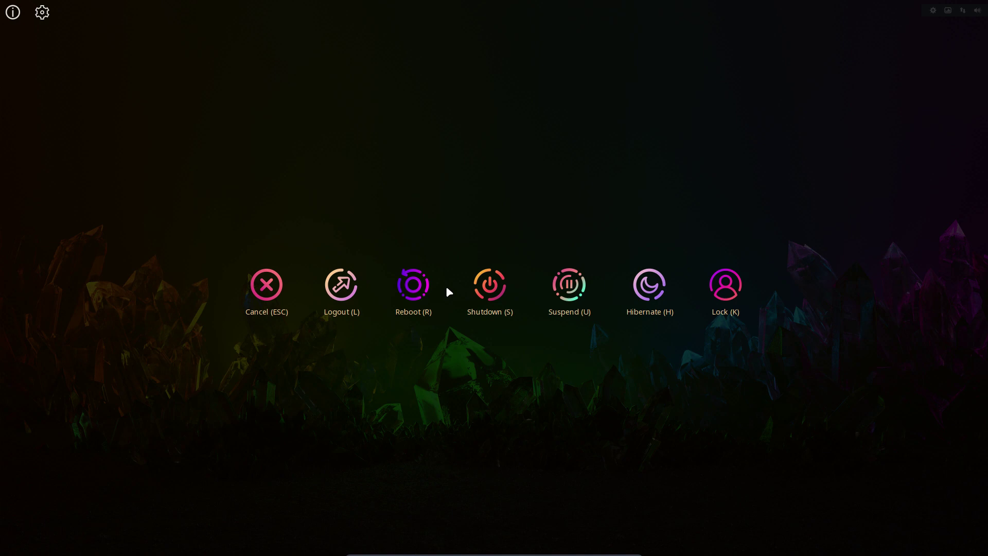
{"action": "key", "text": "Escape"}
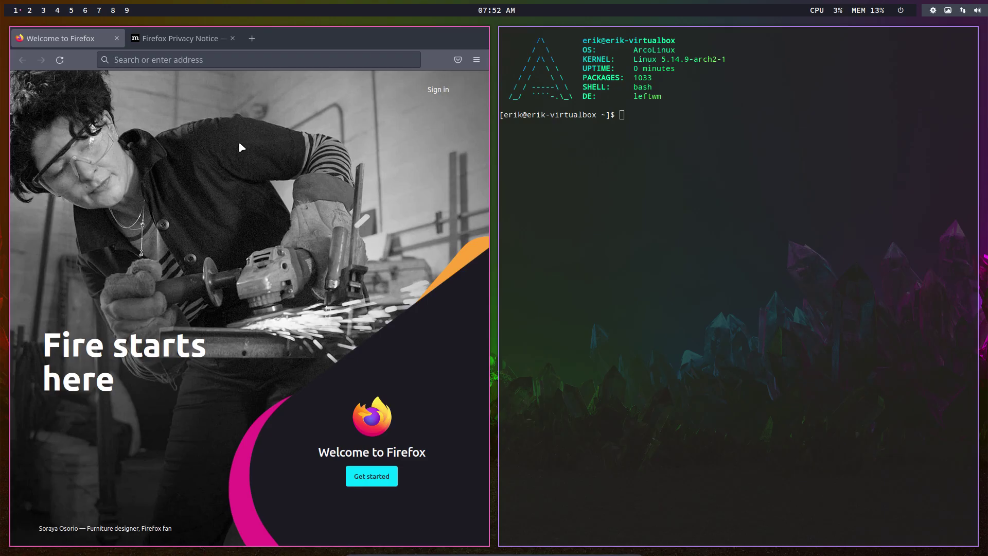
{"action": "key", "text": "super+shift+Return"}
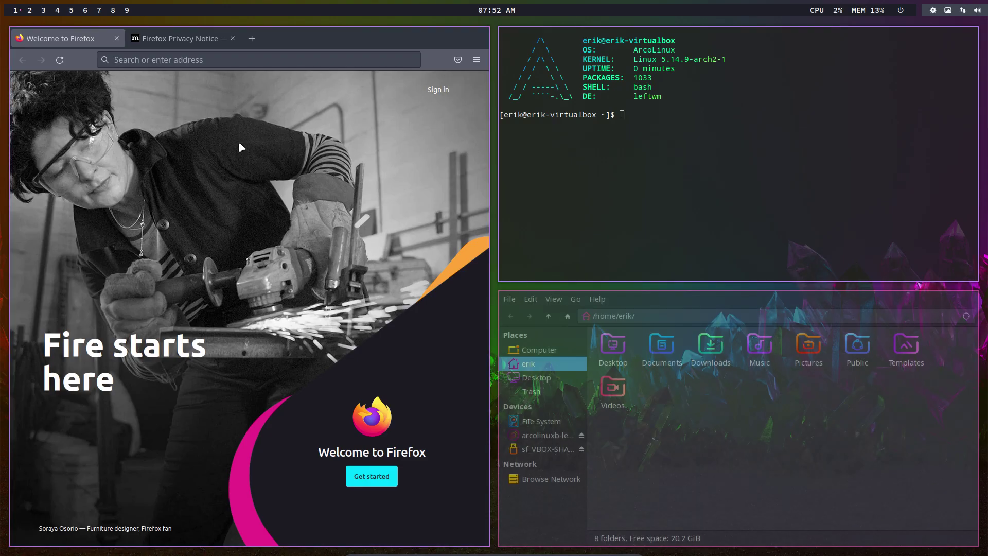